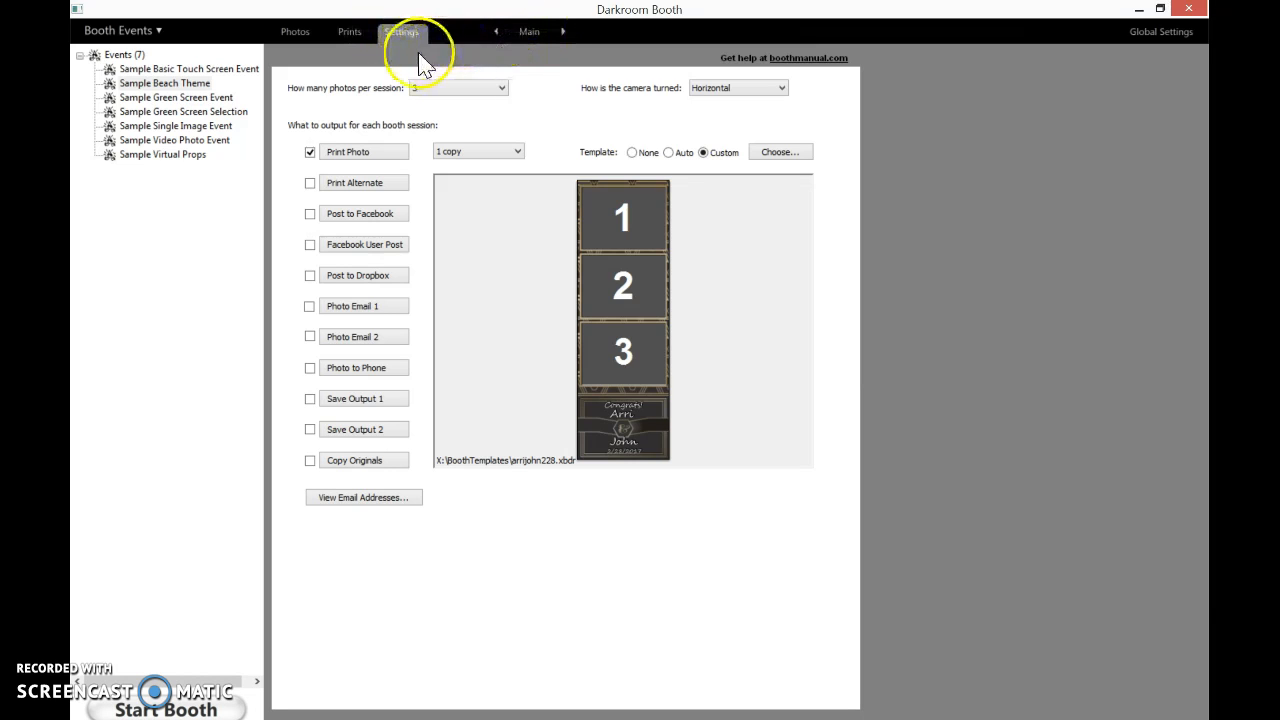
# Look through the Controls settings page and return to the Main settings page of the event
pyautogui.click(563, 32)
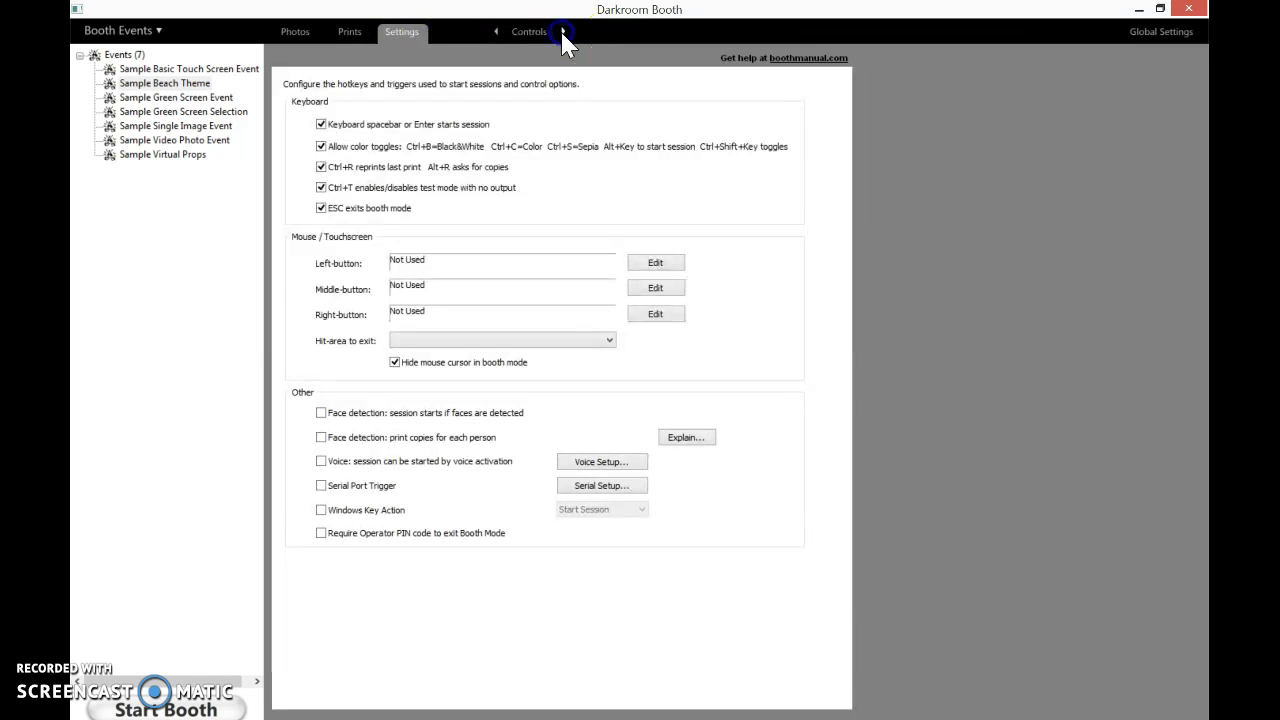
pyautogui.click(497, 33)
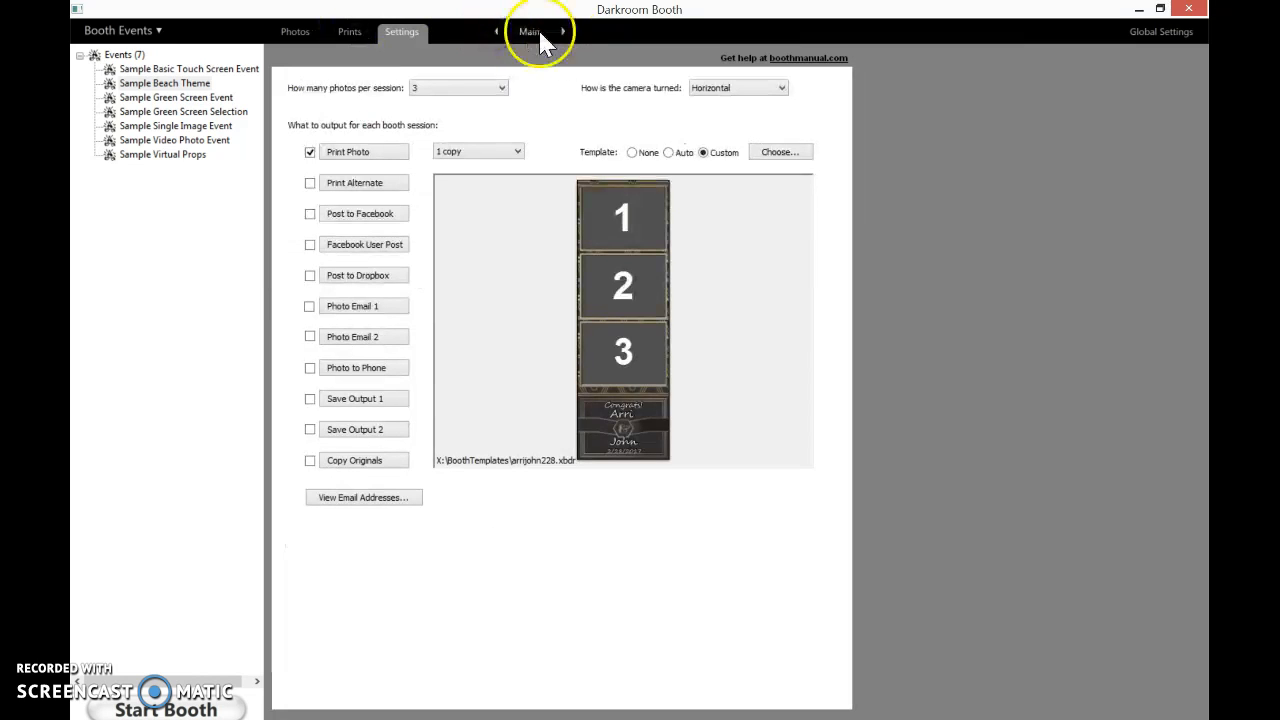
pyautogui.click(564, 34)
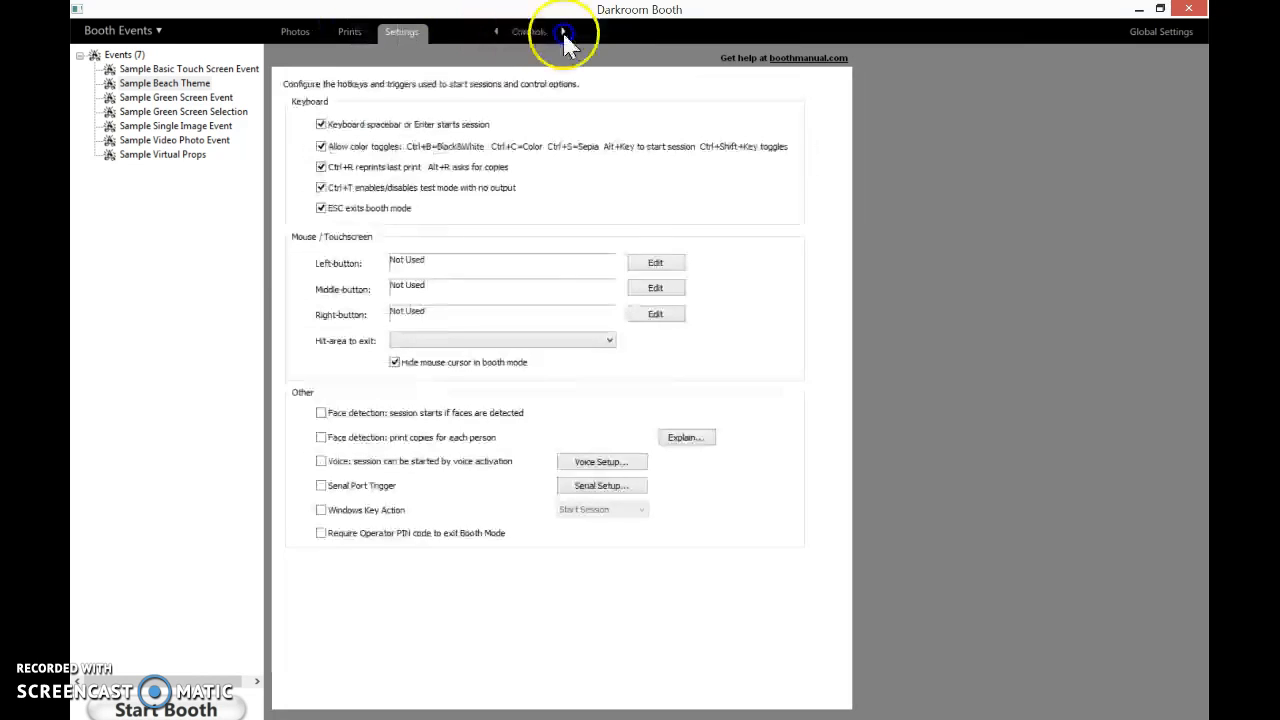
pyautogui.click(503, 32)
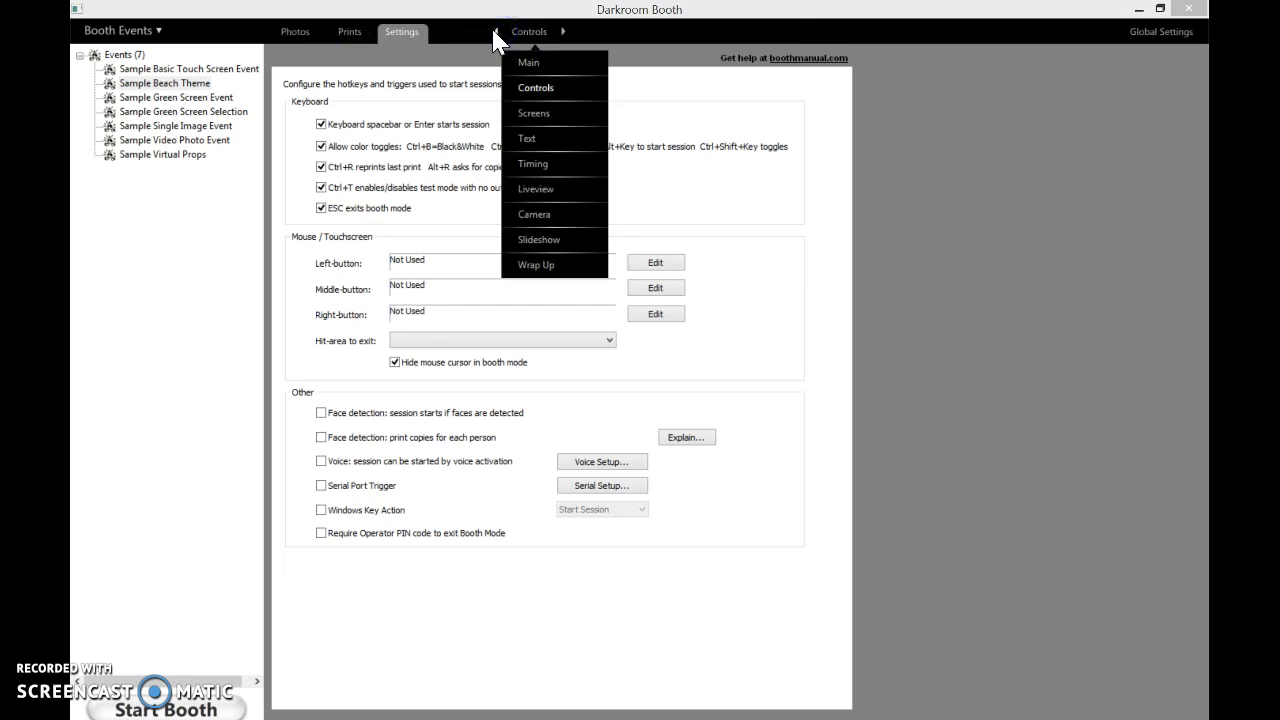
pyautogui.click(493, 31)
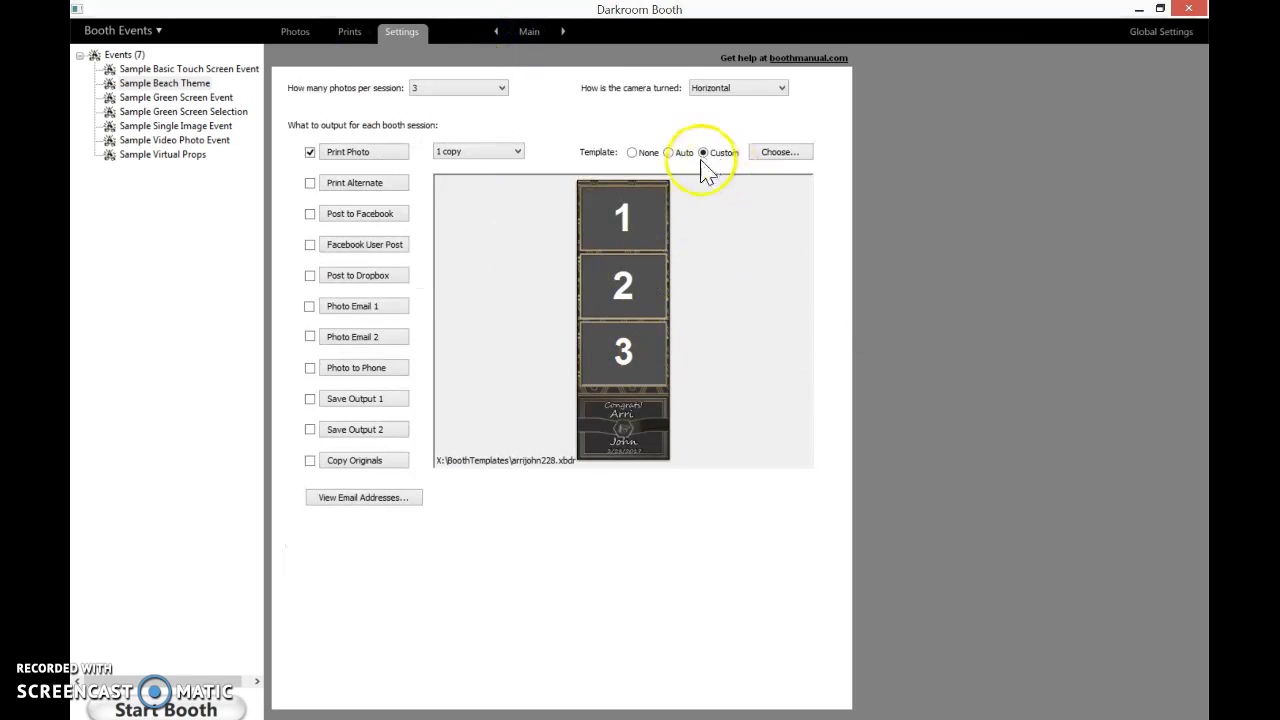
# Open the 3 Image Art Deco 2x6 template for editing from the custom template chooser
pyautogui.click(772, 160)
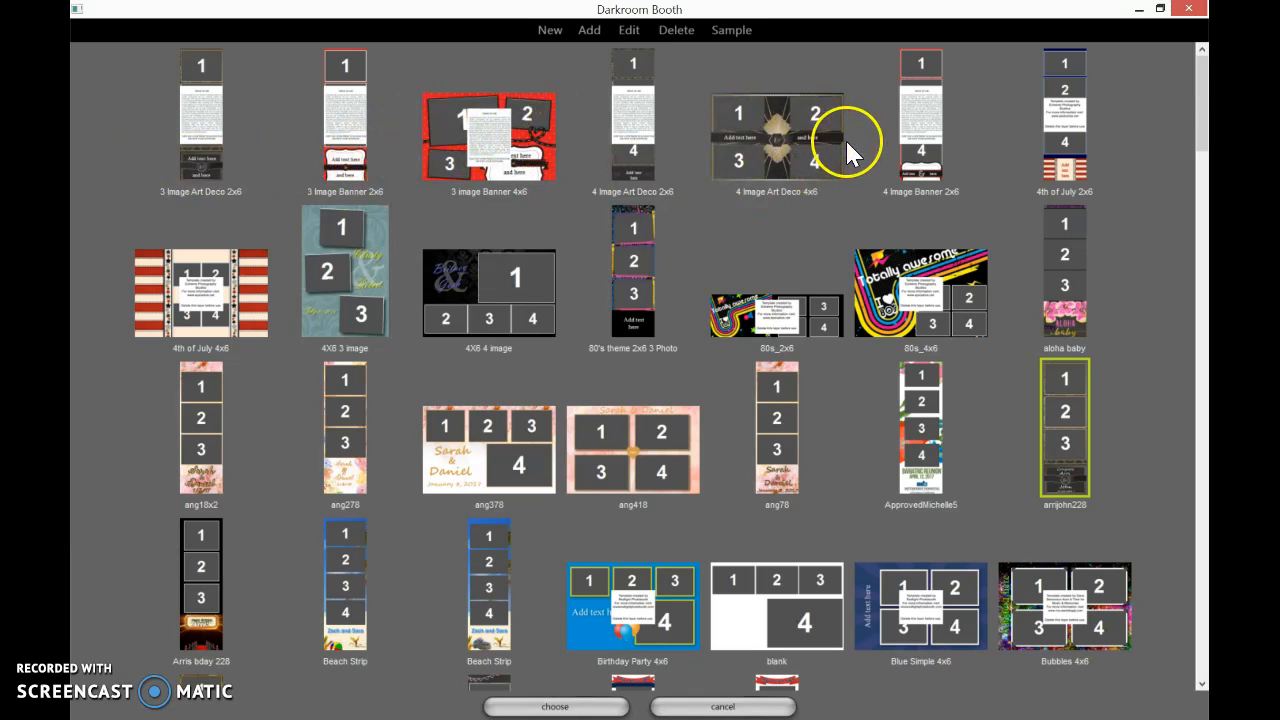
pyautogui.doubleClick(196, 124)
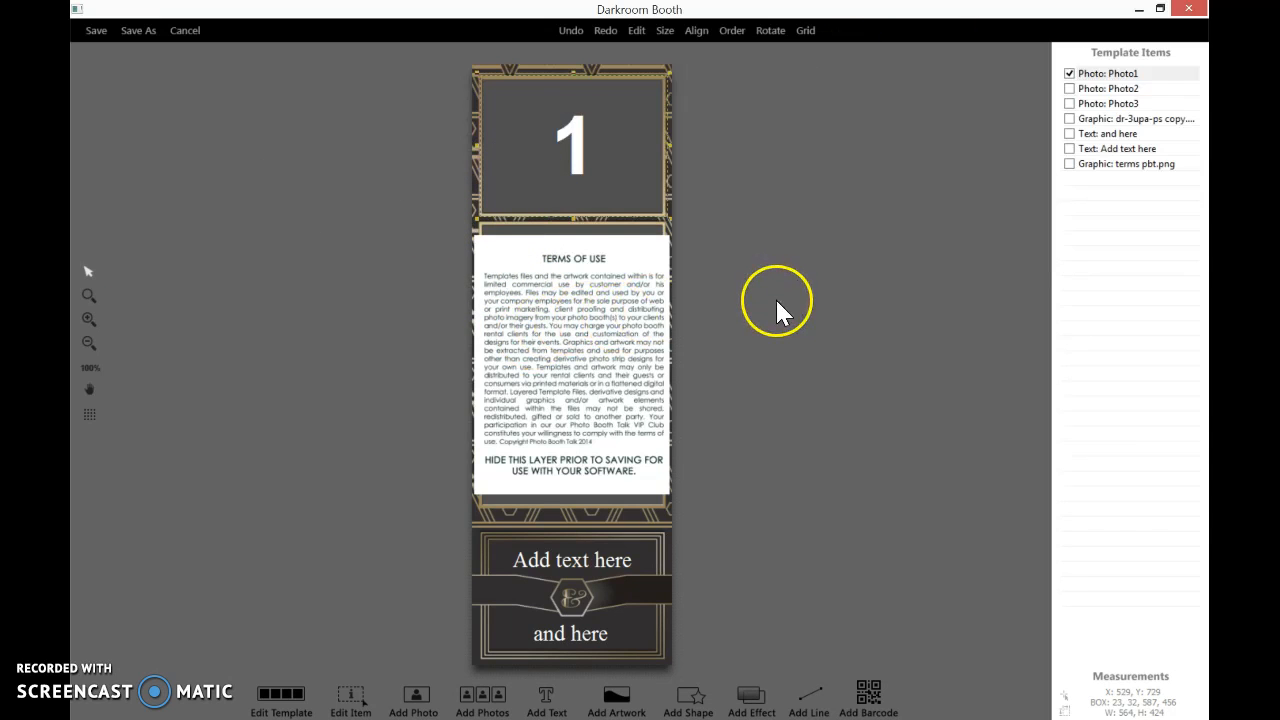
# Delete the Terms of Use graphic from the template
pyautogui.rightClick(555, 395)
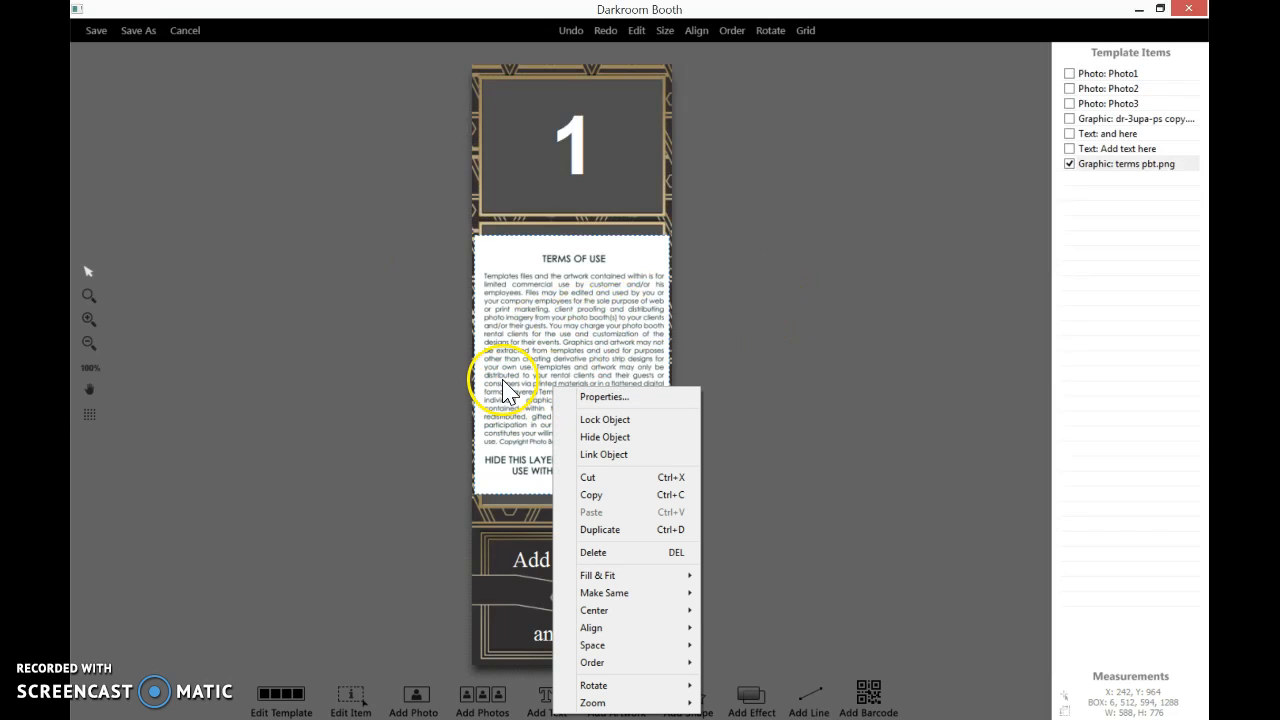
pyautogui.click(502, 386)
pyautogui.rightClick(502, 386)
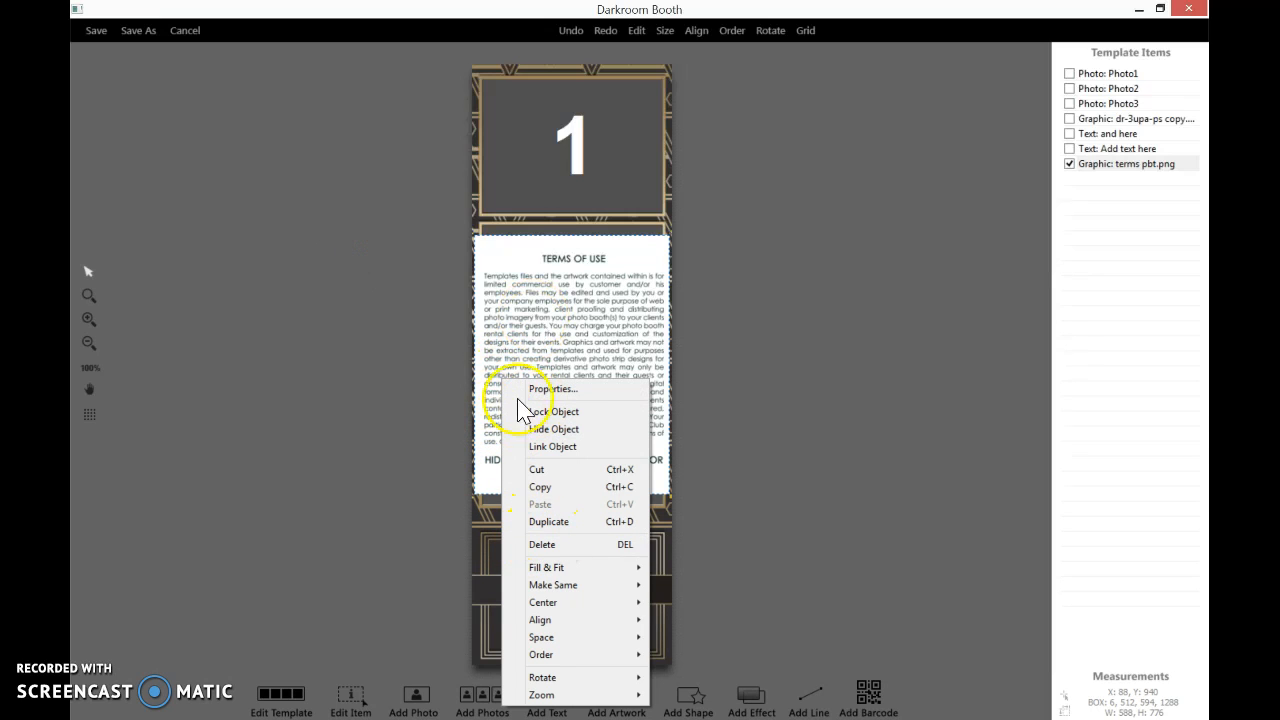
pyautogui.click(566, 548)
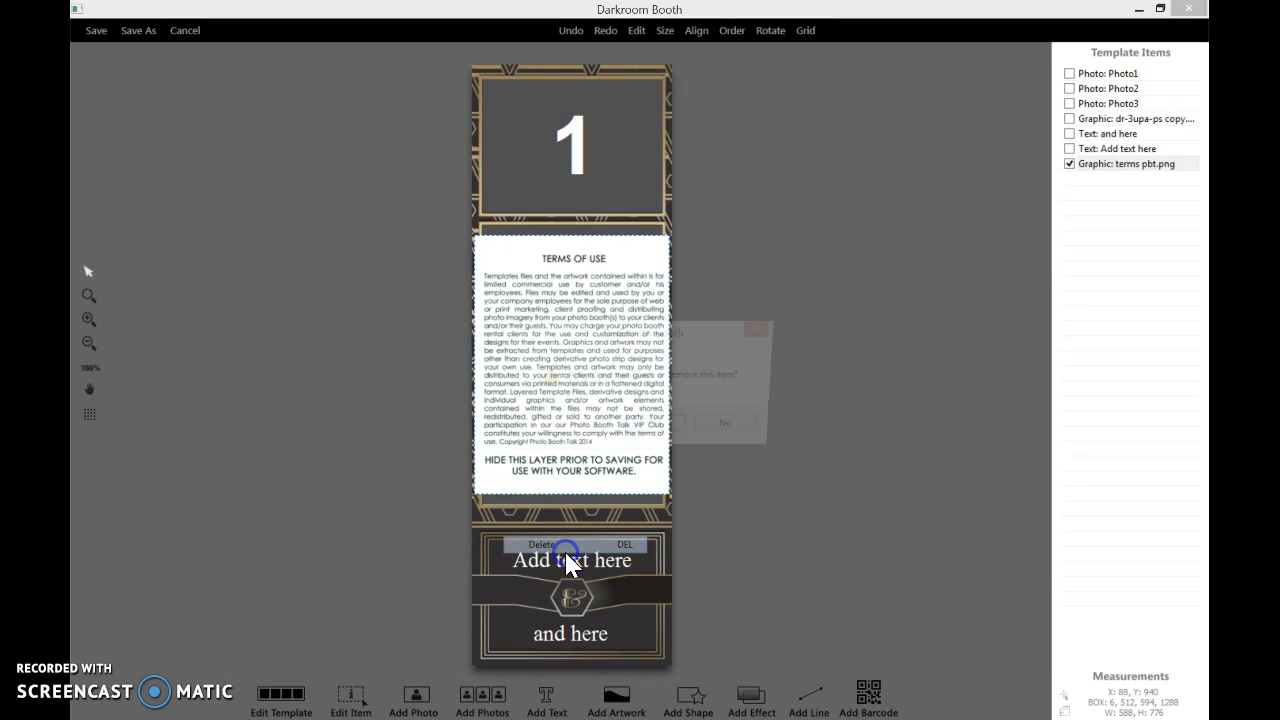
pyautogui.click(655, 429)
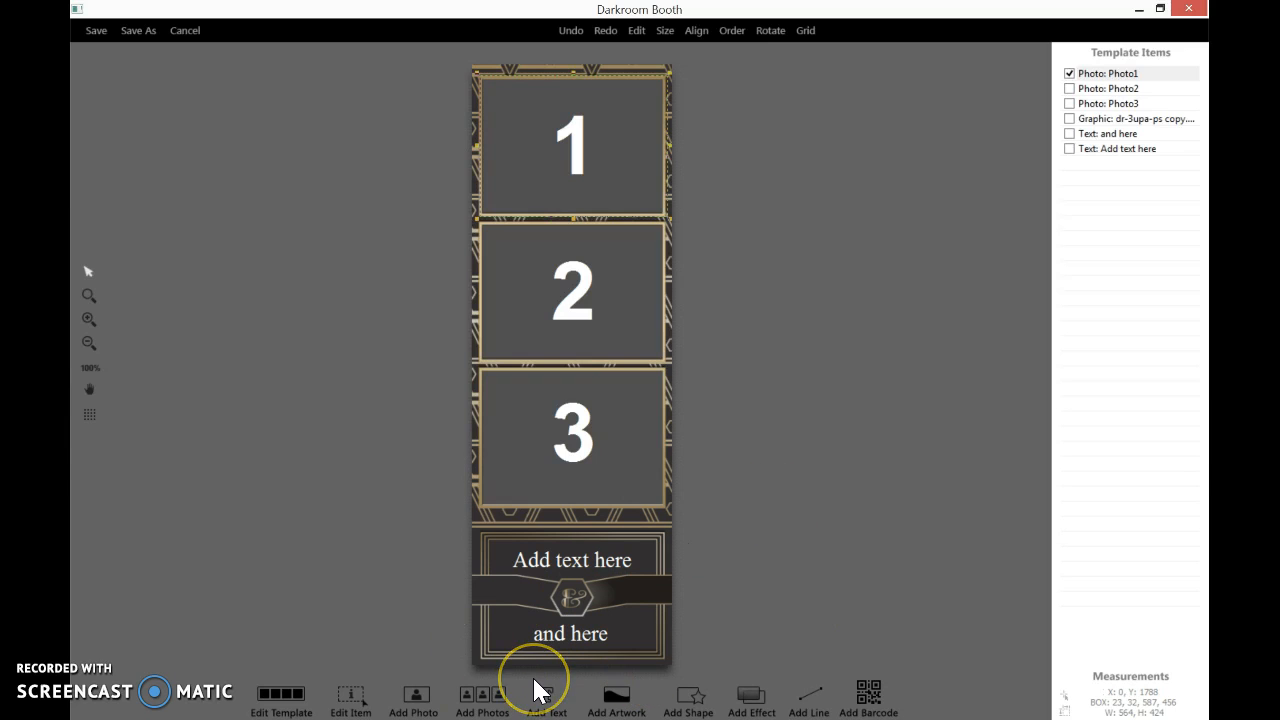
# Replace the upper 'Add text here' text with the first guest's name
pyautogui.doubleClick(537, 568)
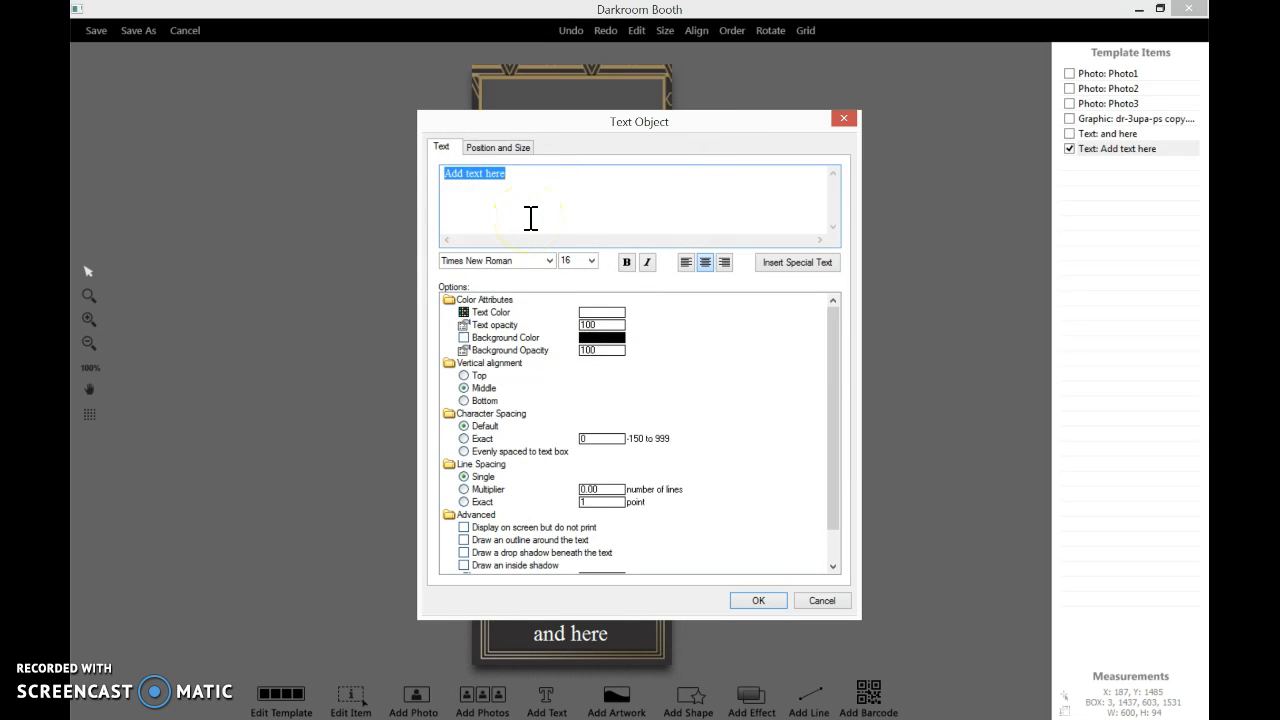
pyautogui.press('BackSpace')
pyautogui.write('A')
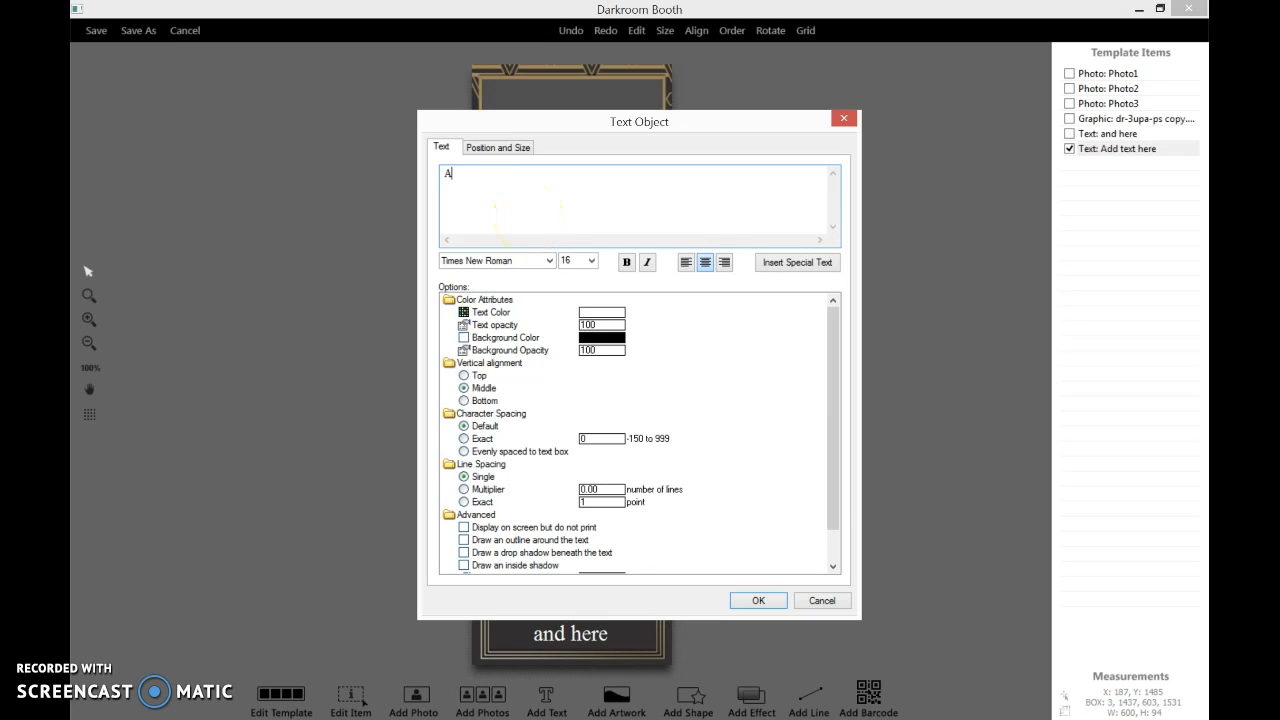
pyautogui.write('rri')
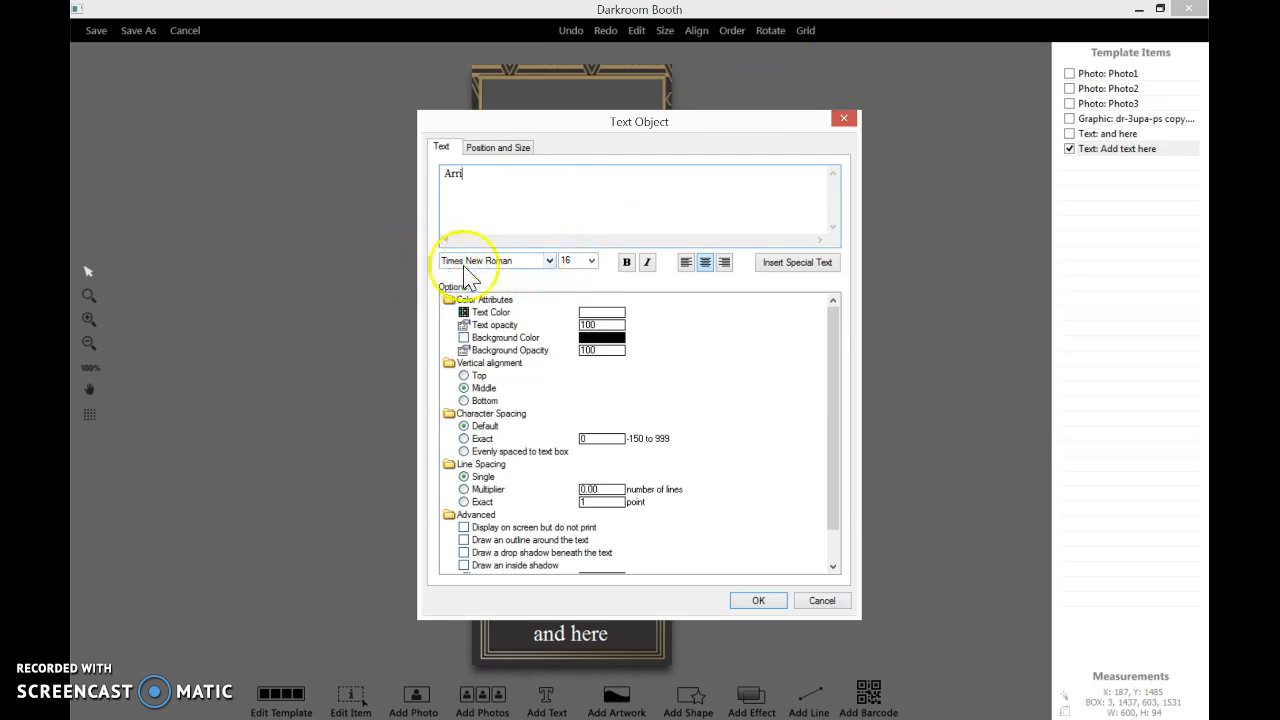
# Format the name text in Times New Roman 16, bold, italic and centre-aligned
pyautogui.click(549, 260)
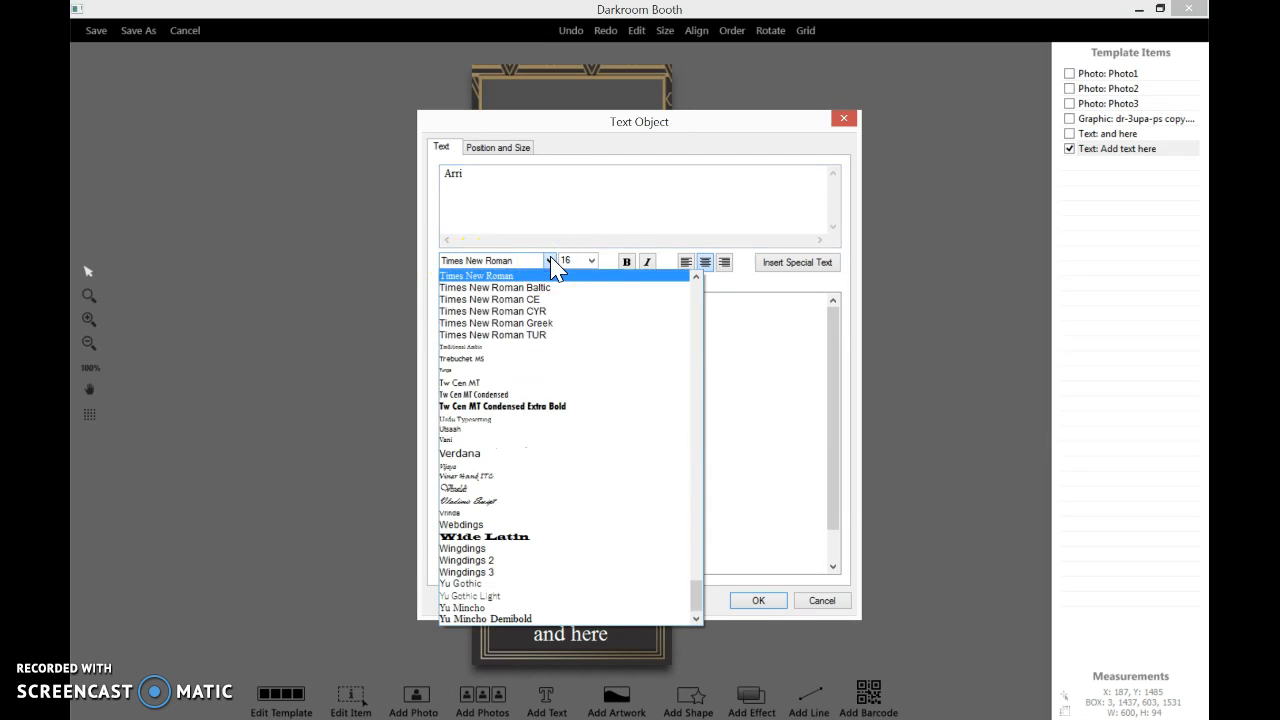
pyautogui.click(488, 282)
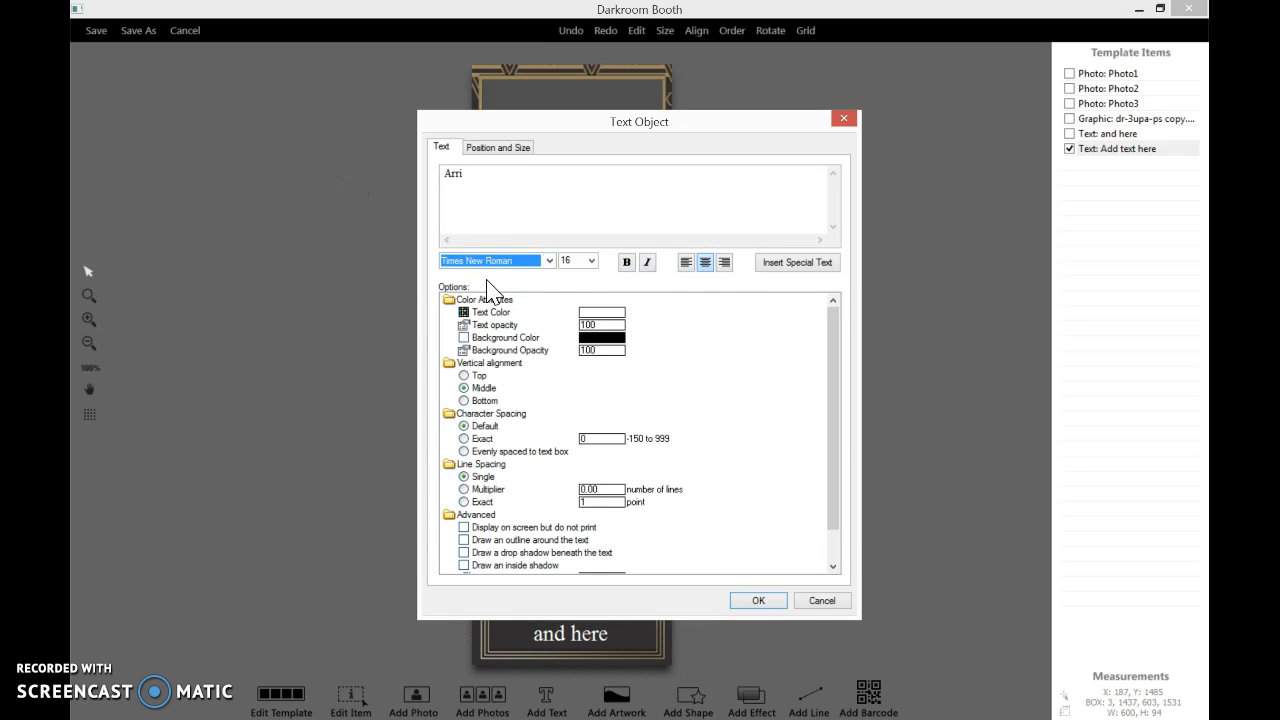
pyautogui.click(591, 261)
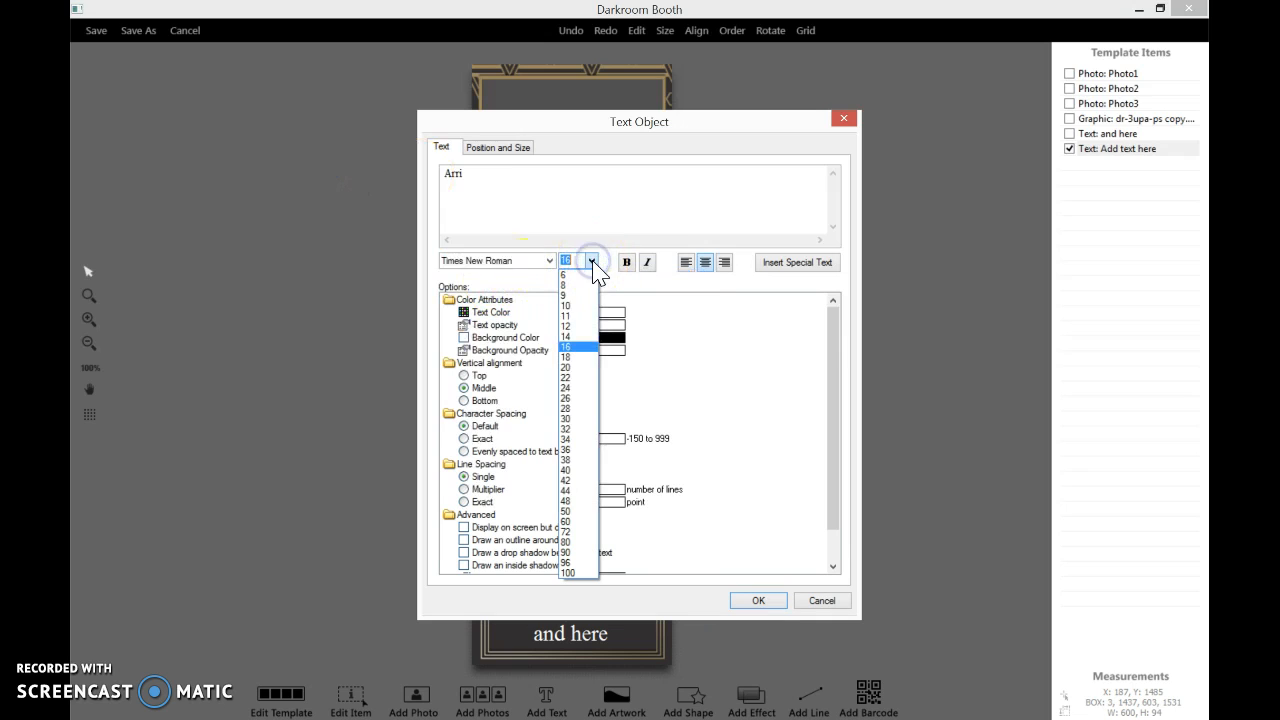
pyautogui.click(577, 348)
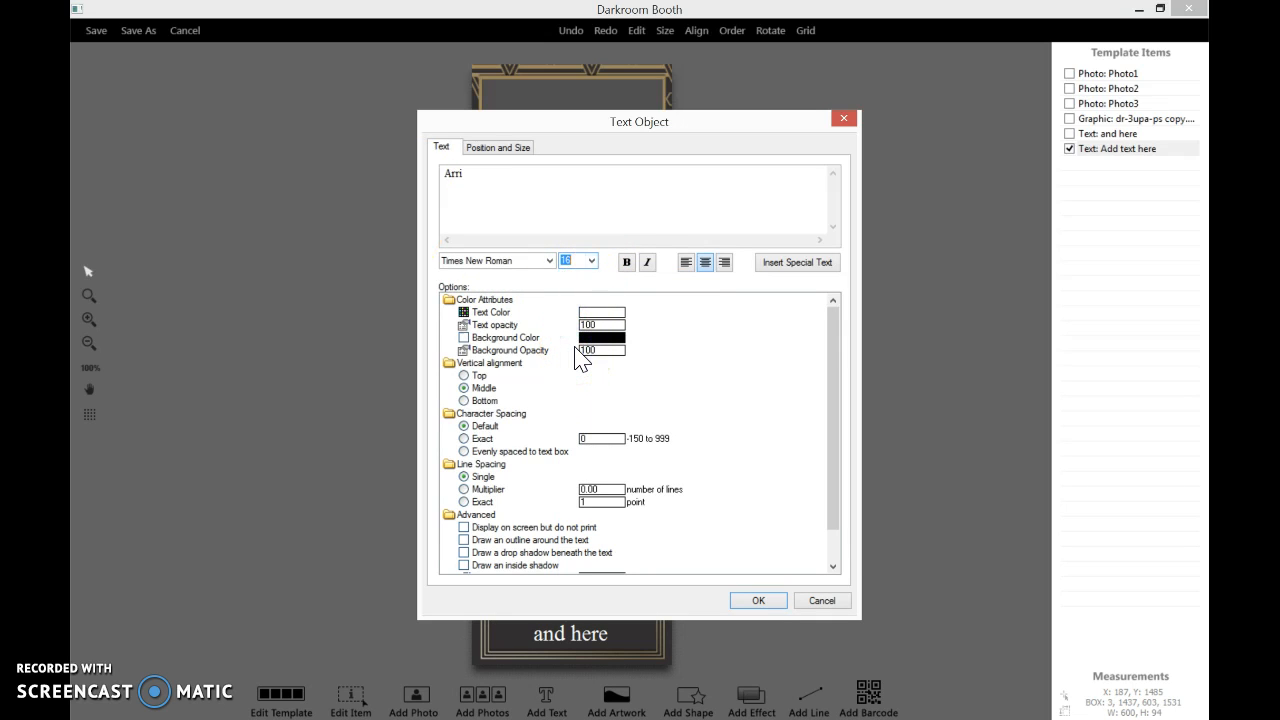
pyautogui.click(627, 262)
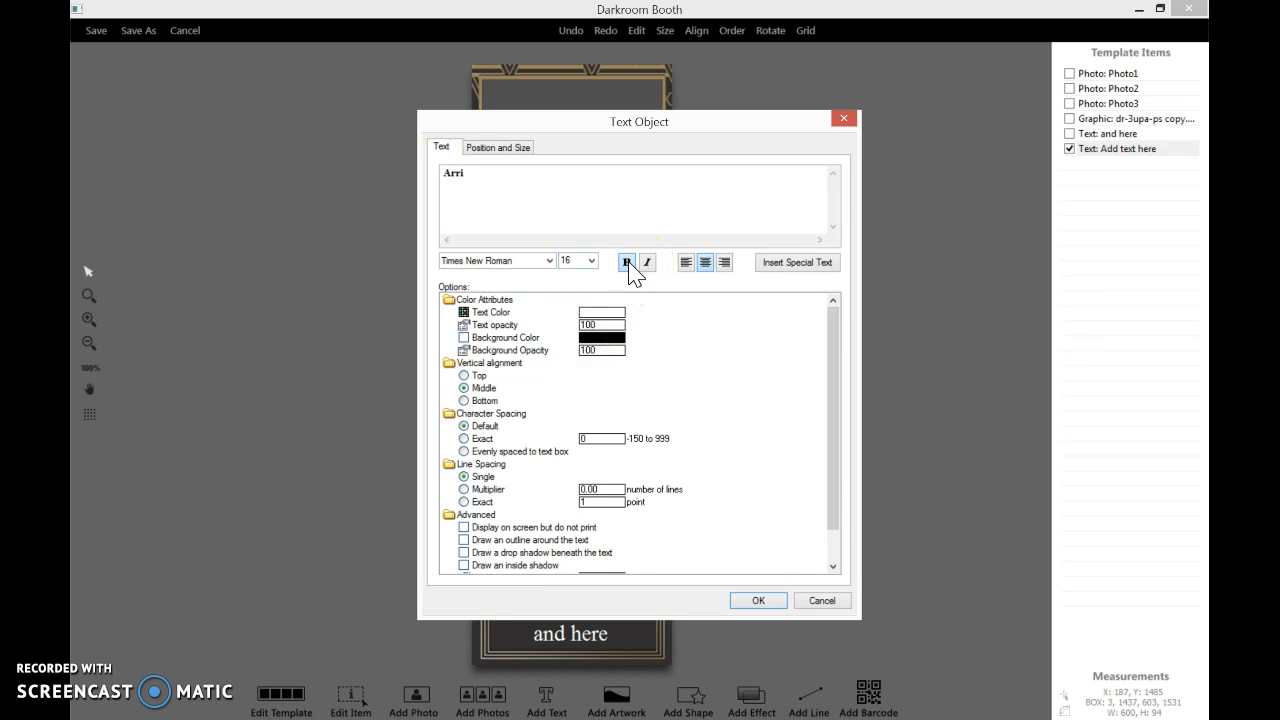
pyautogui.click(647, 263)
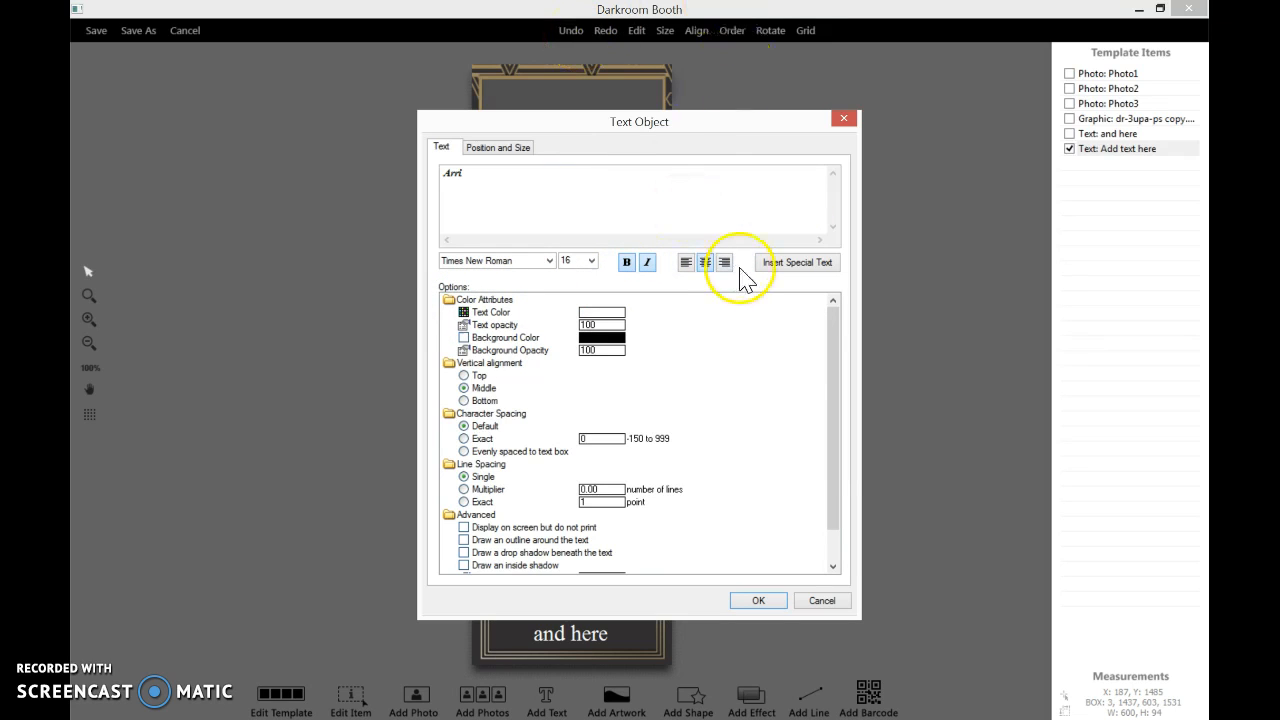
pyautogui.click(705, 265)
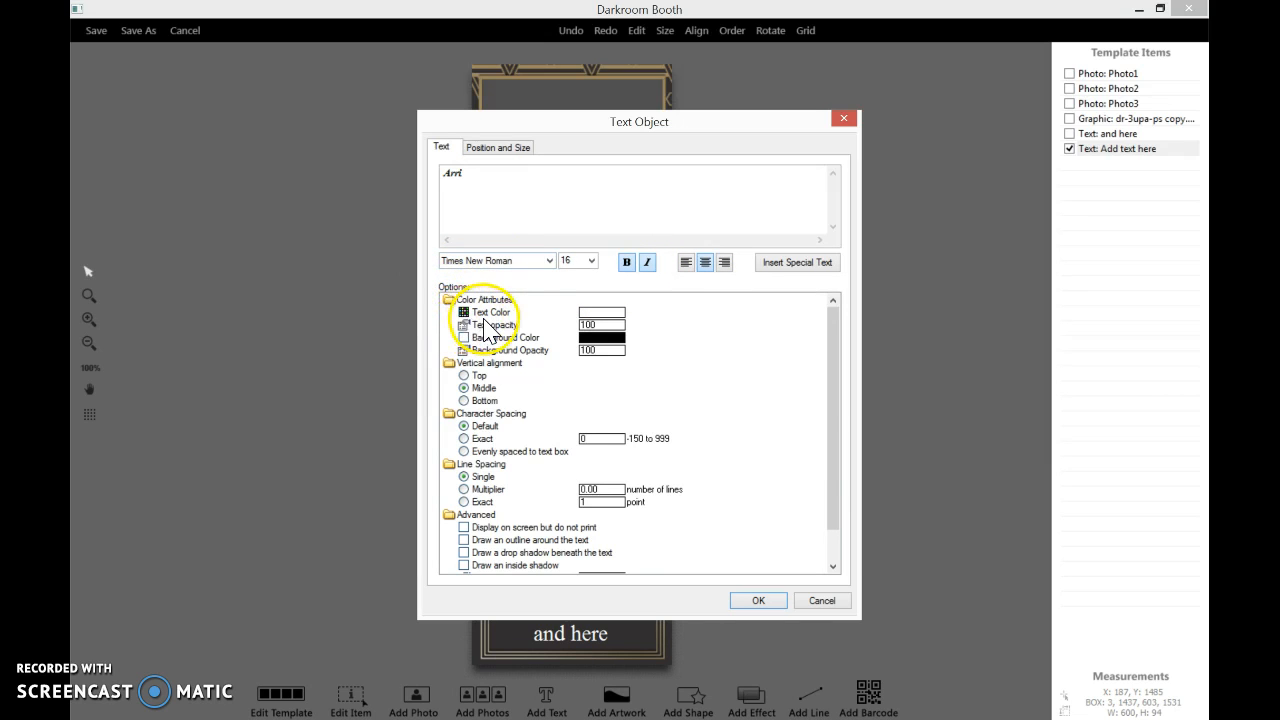
# Add a pink colour with Red 255, Green 128, Blue 255 to the custom colours in the text colour picker
pyautogui.click(601, 314)
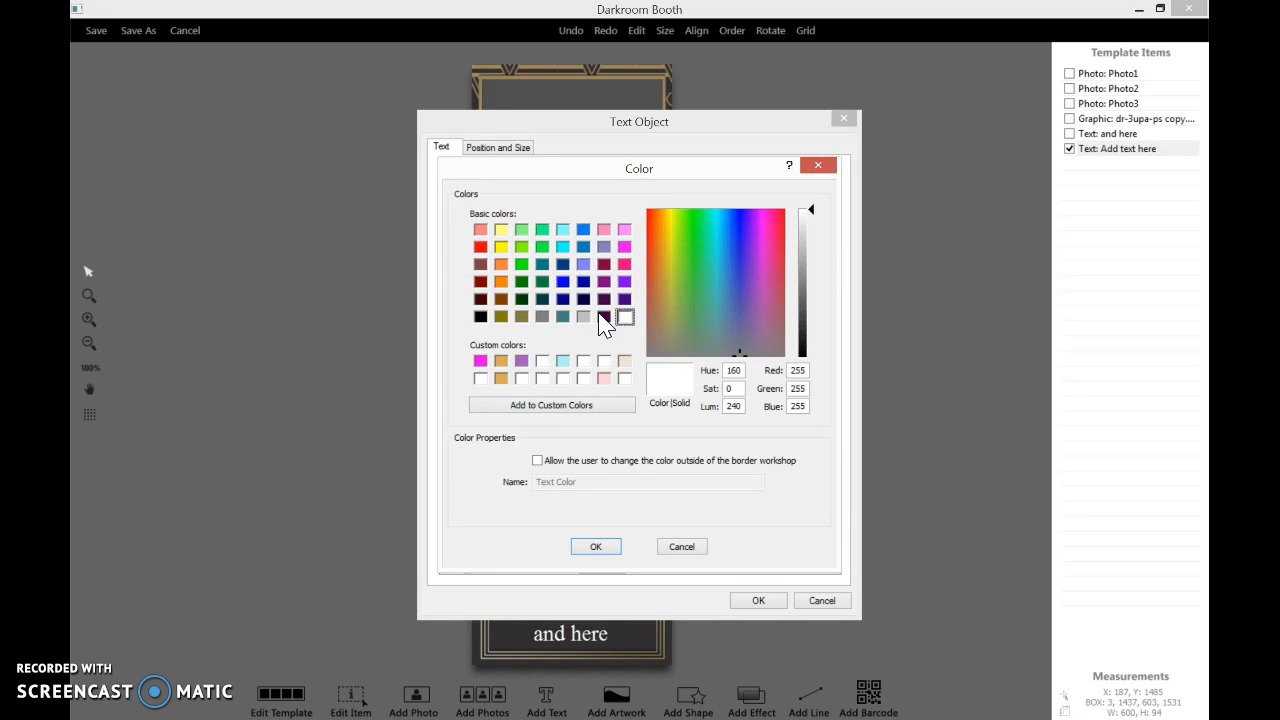
pyautogui.click(624, 230)
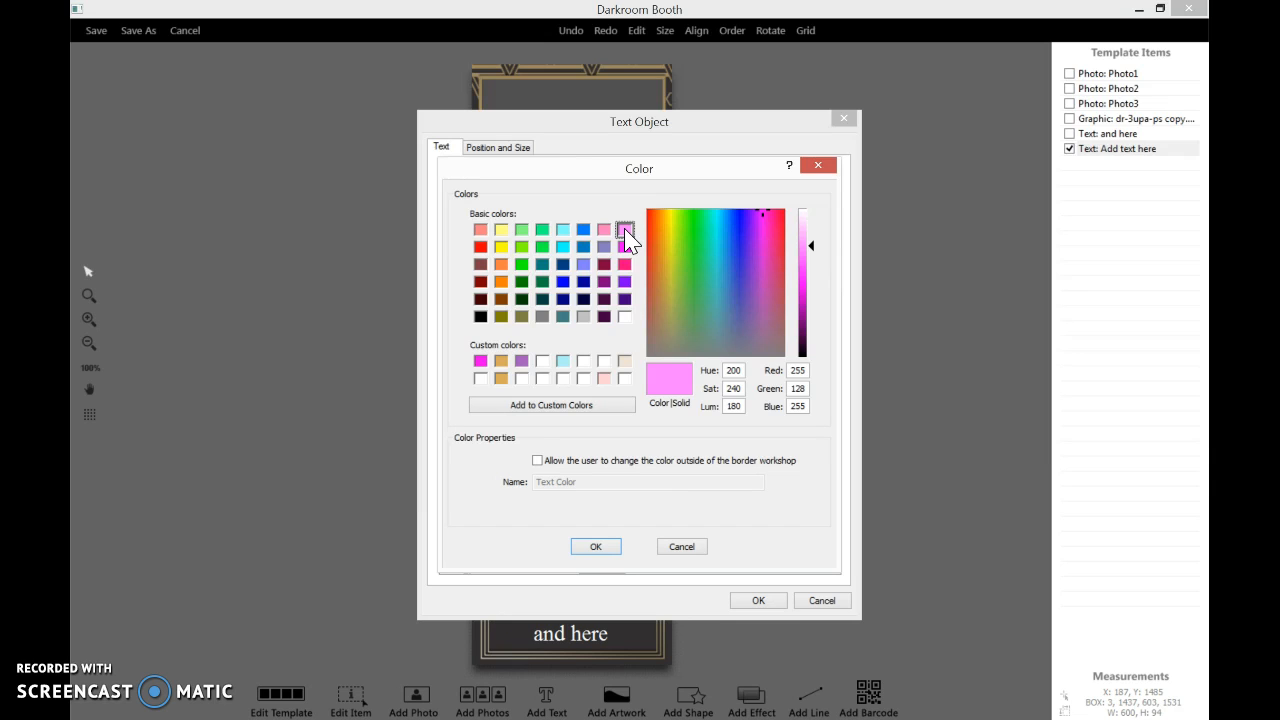
pyautogui.click(810, 274)
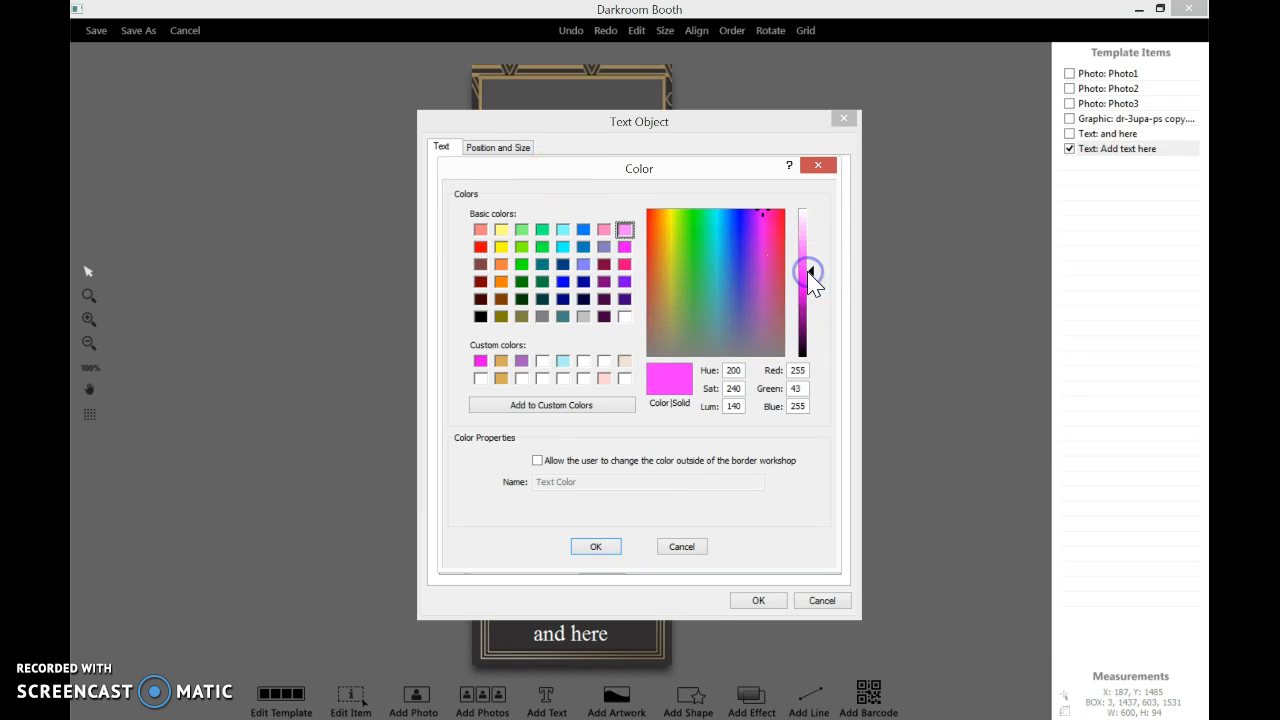
pyautogui.click(809, 295)
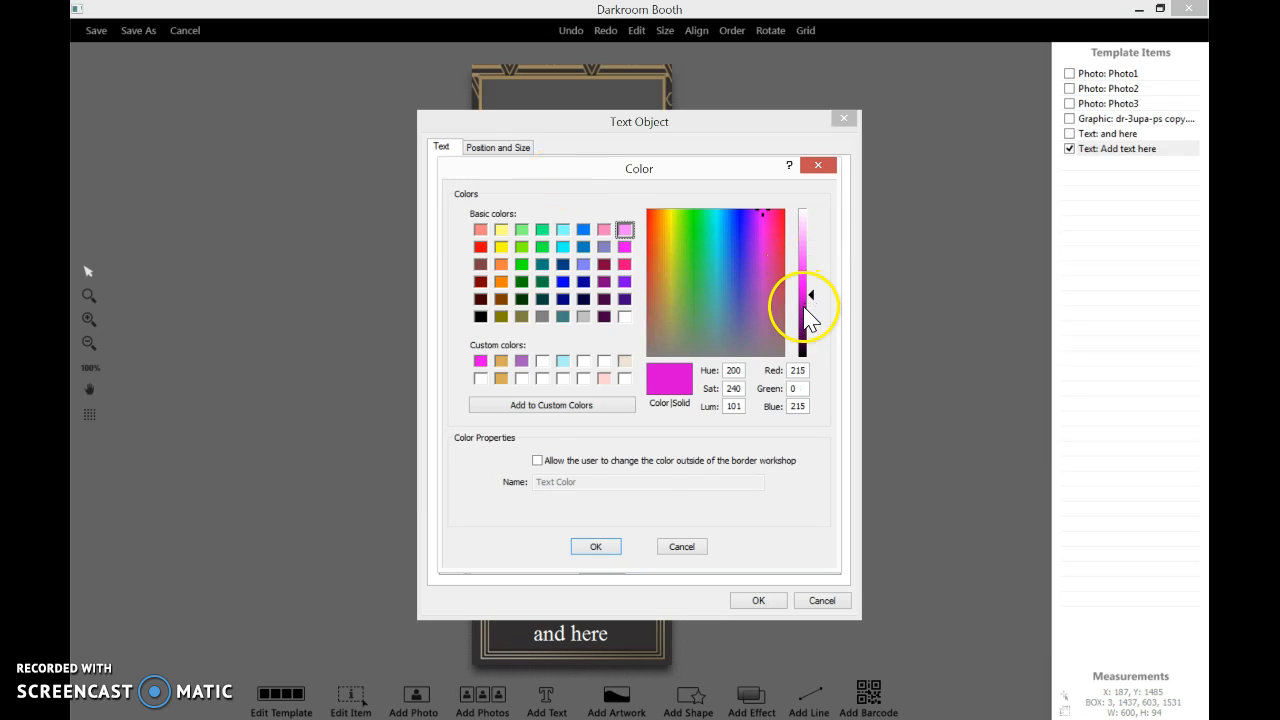
pyautogui.click(809, 222)
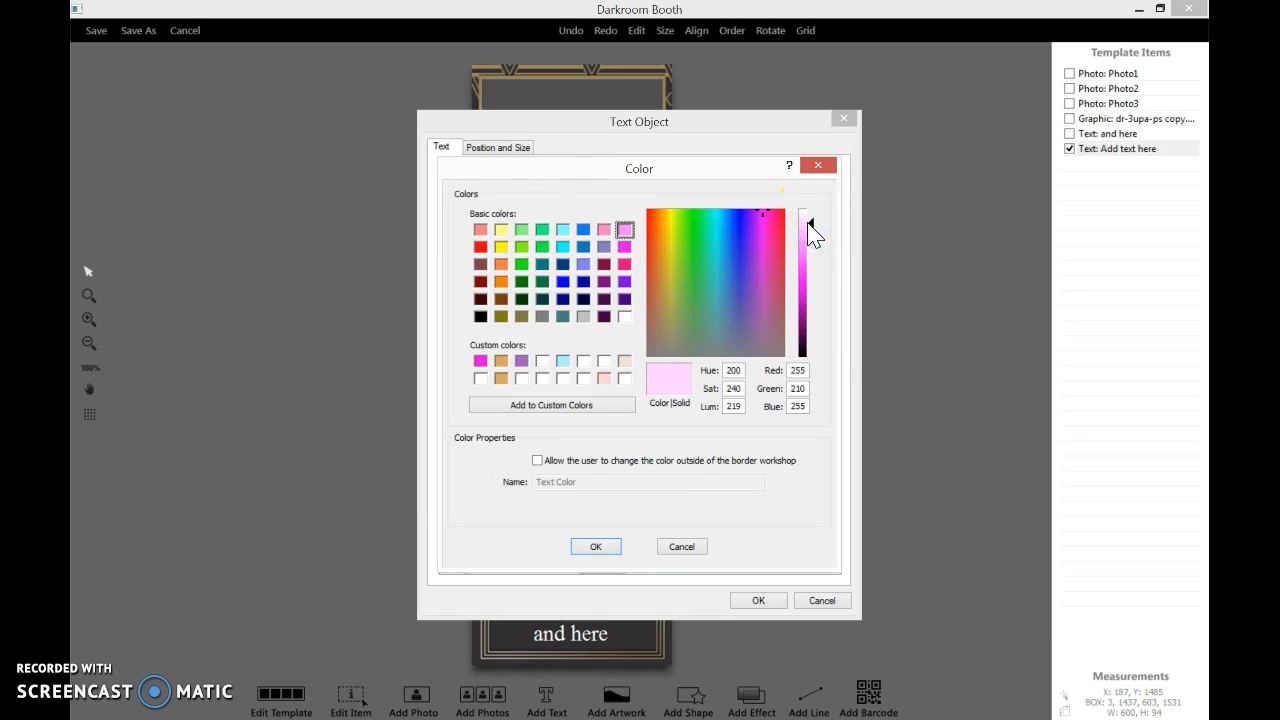
pyautogui.click(479, 379)
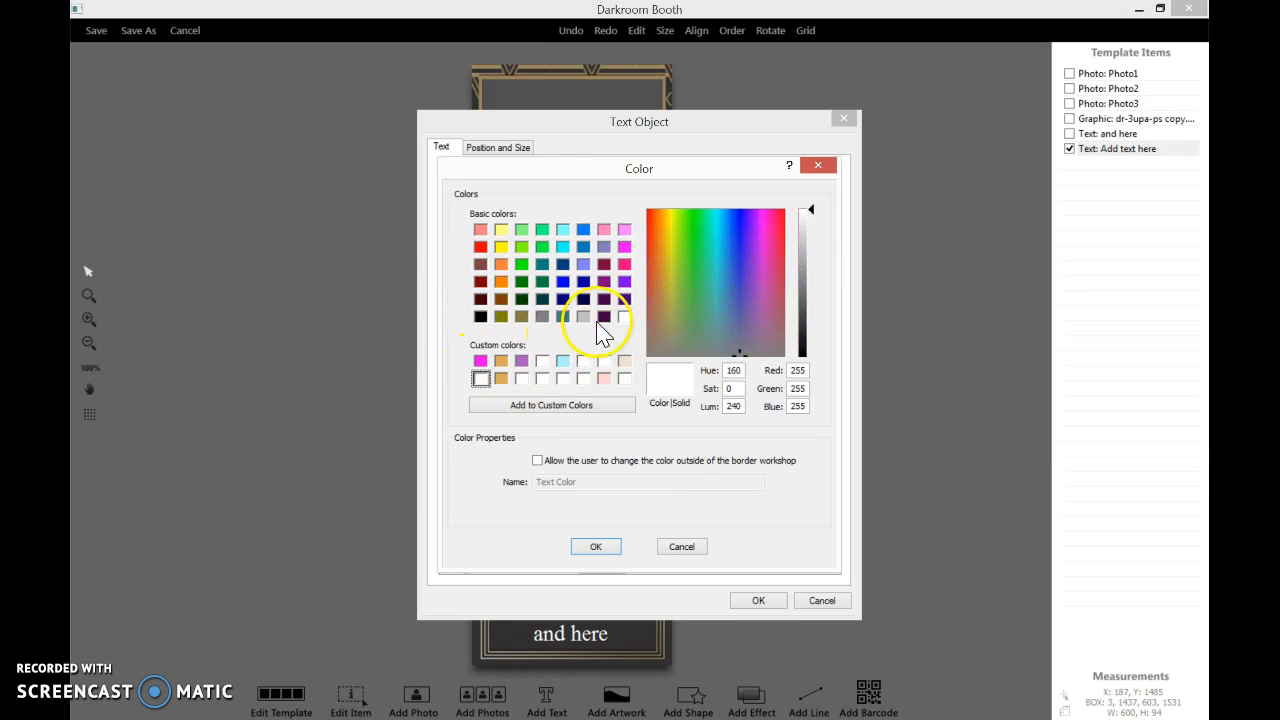
pyautogui.click(624, 229)
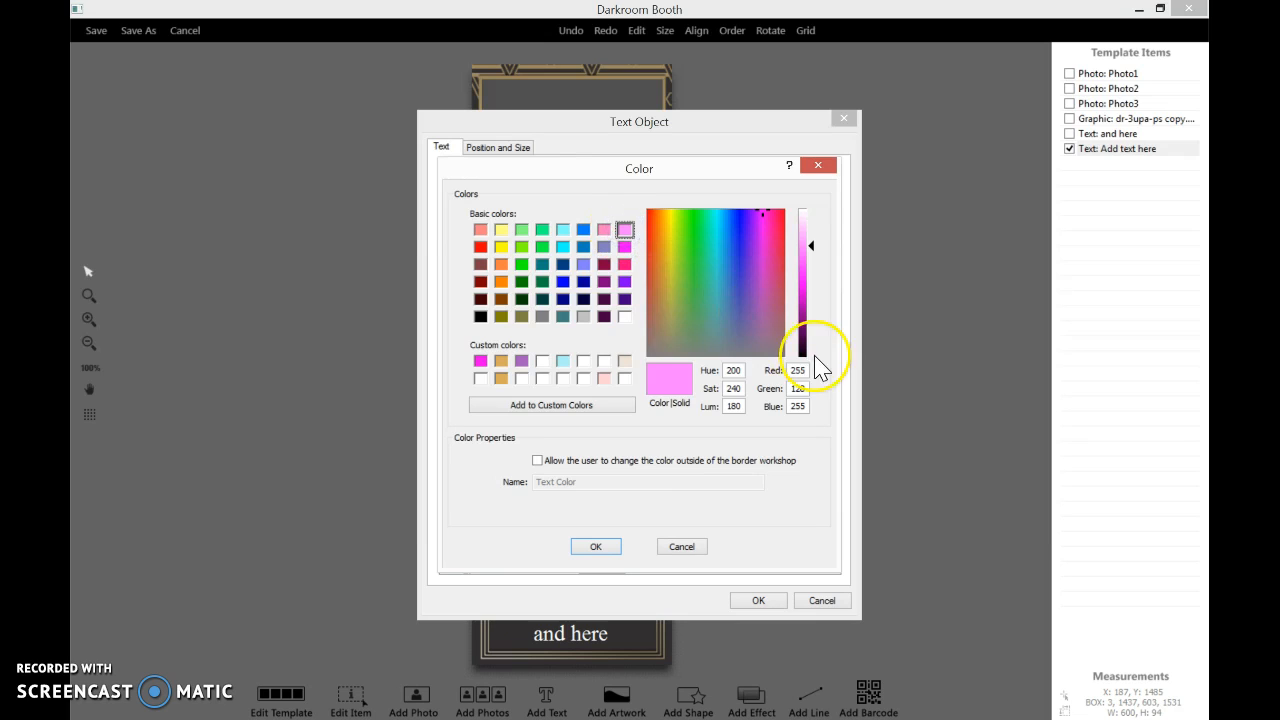
pyautogui.click(526, 418)
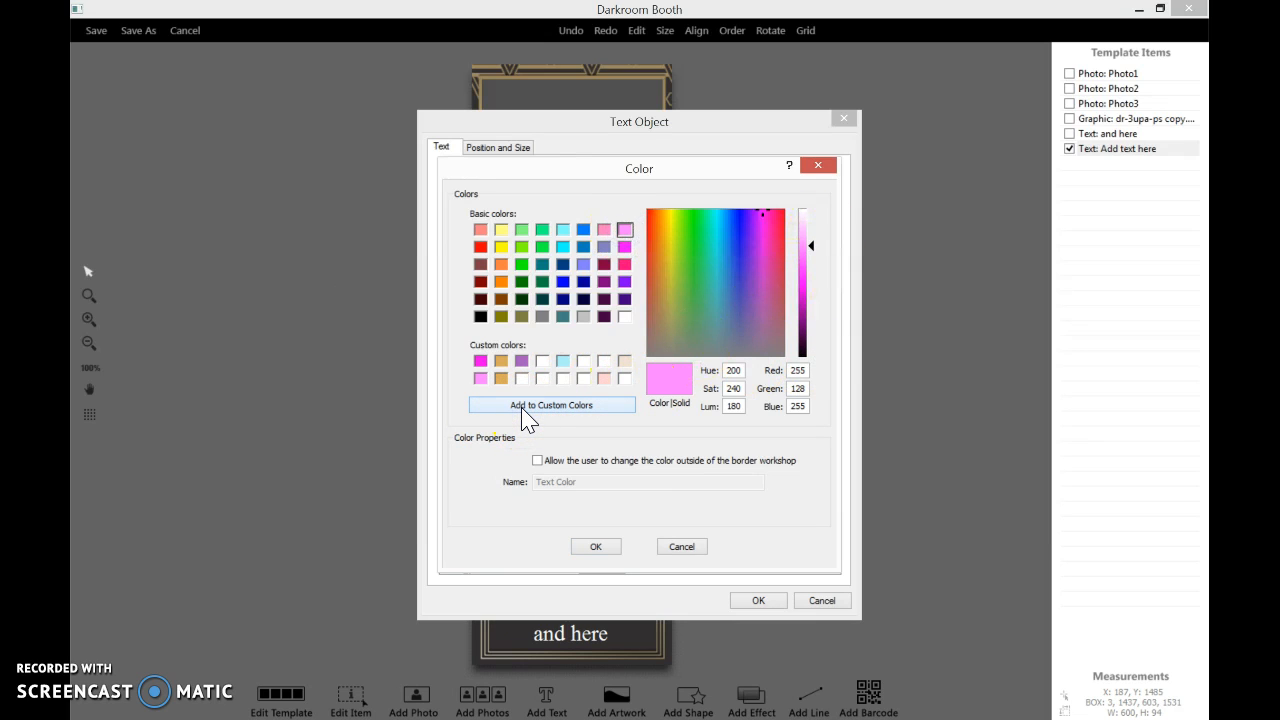
# Set the text colour to white and close the colour picker
pyautogui.click(482, 379)
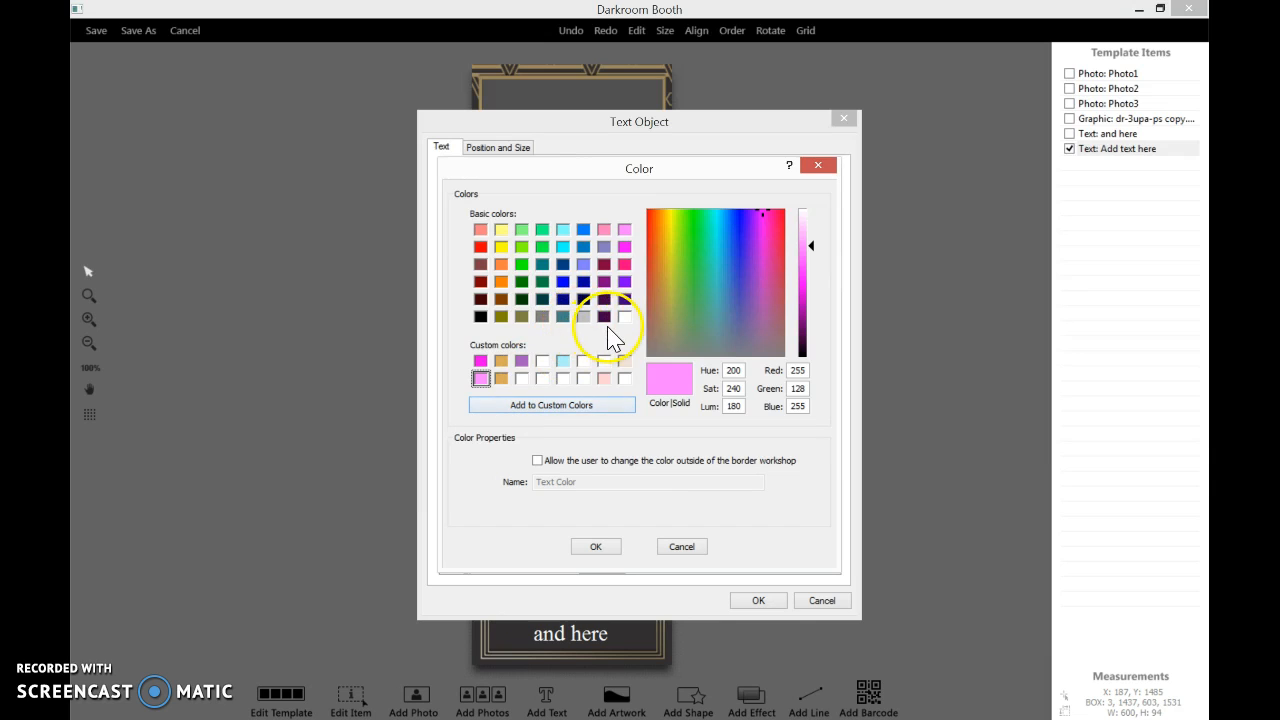
pyautogui.click(441, 211)
pyautogui.click(624, 317)
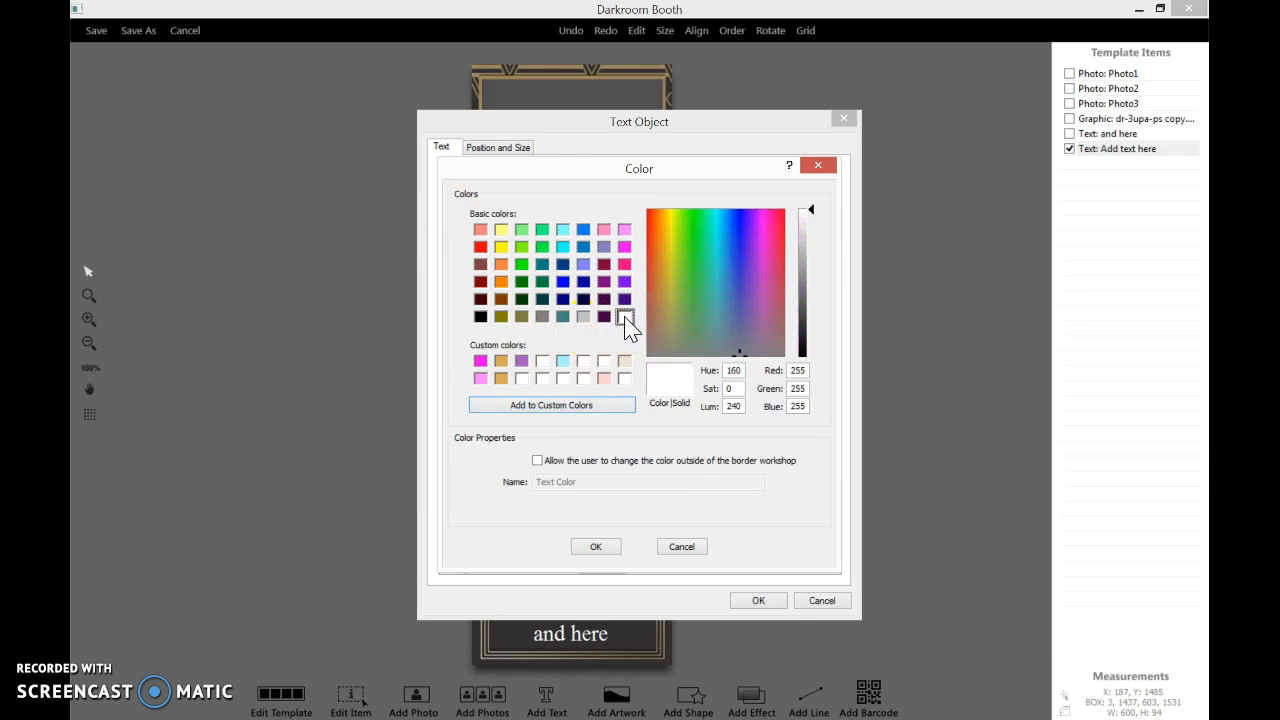
pyautogui.click(598, 547)
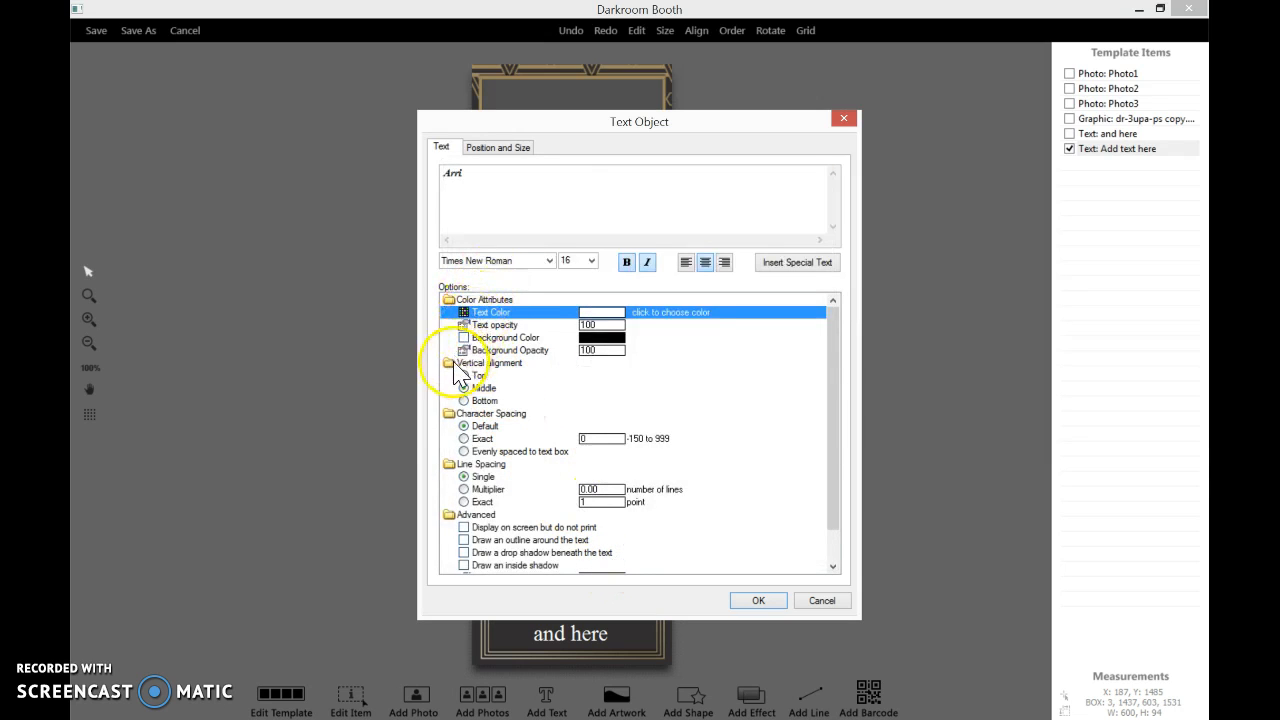
# Enable a black outline around the upper name text and apply the text settings
pyautogui.click(833, 567)
pyautogui.click(833, 567)
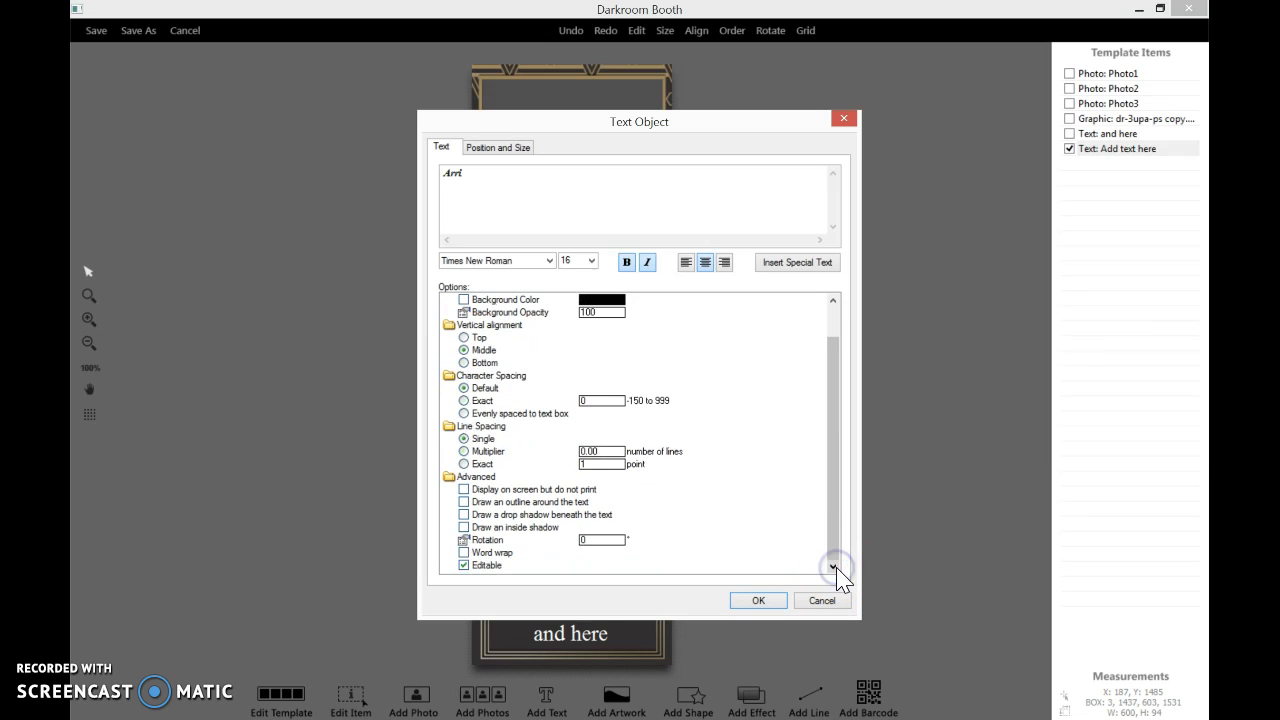
pyautogui.click(463, 502)
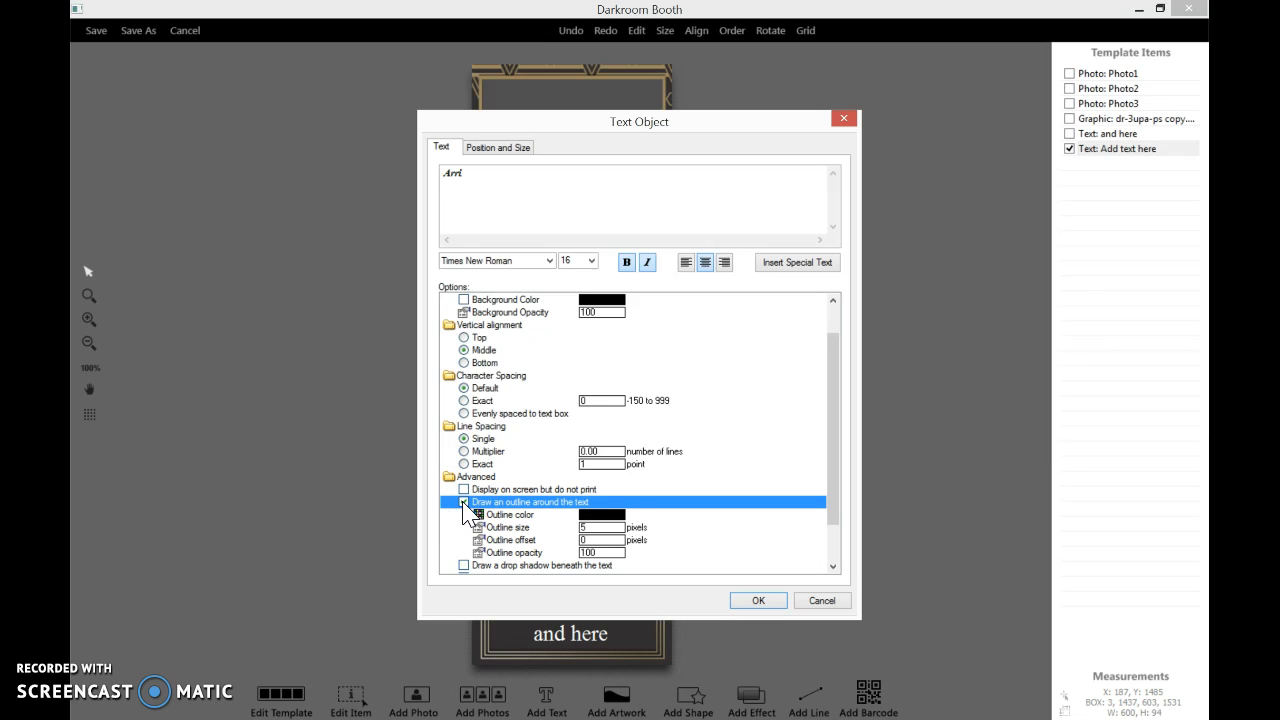
pyautogui.click(602, 515)
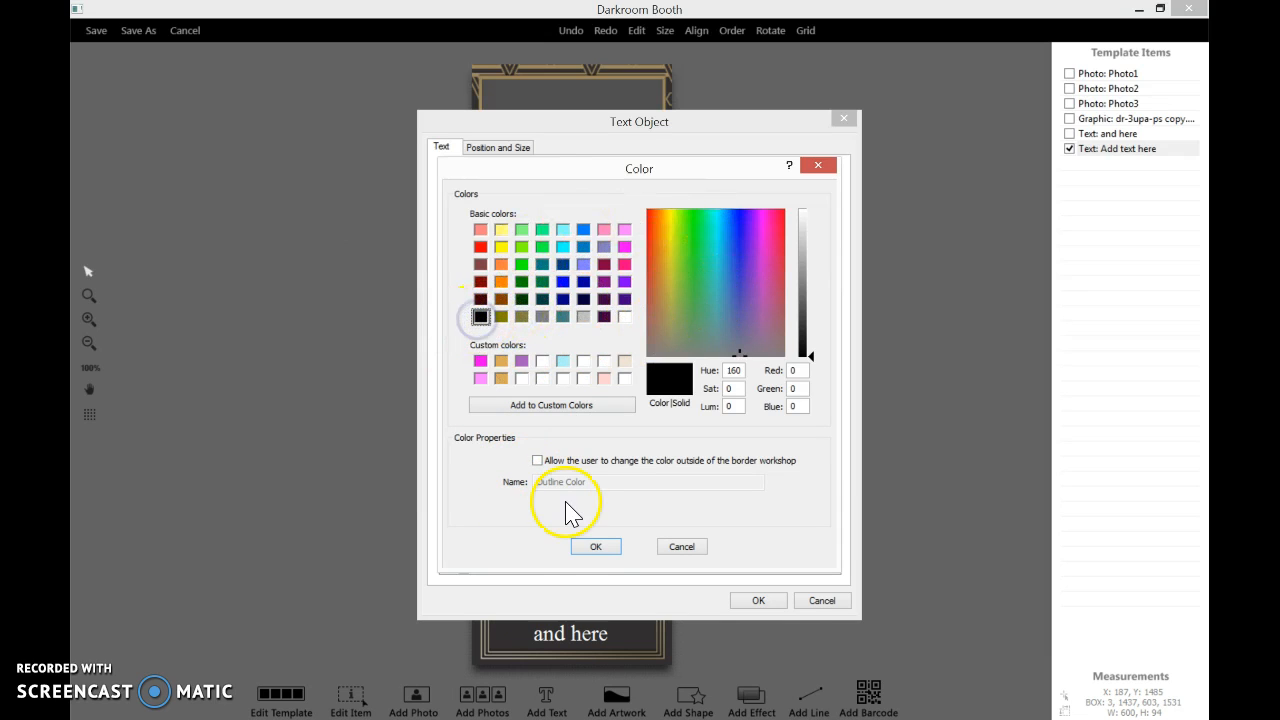
pyautogui.click(592, 550)
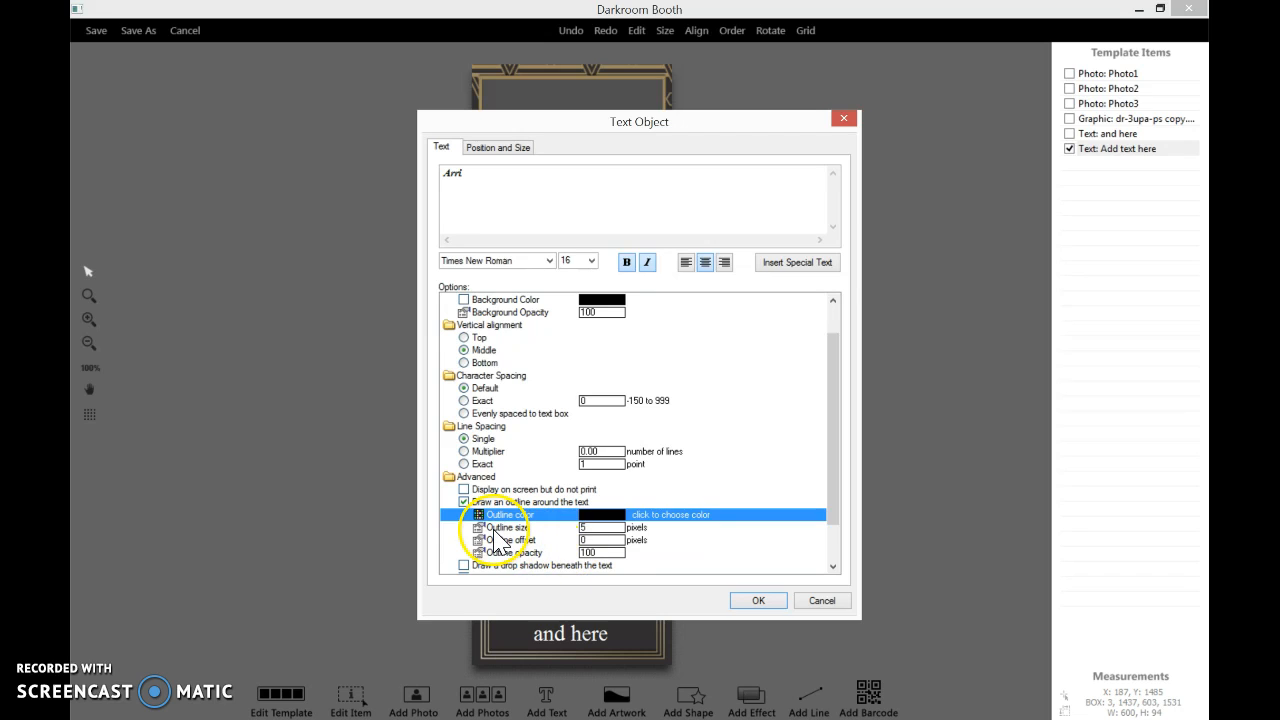
pyautogui.click(603, 527)
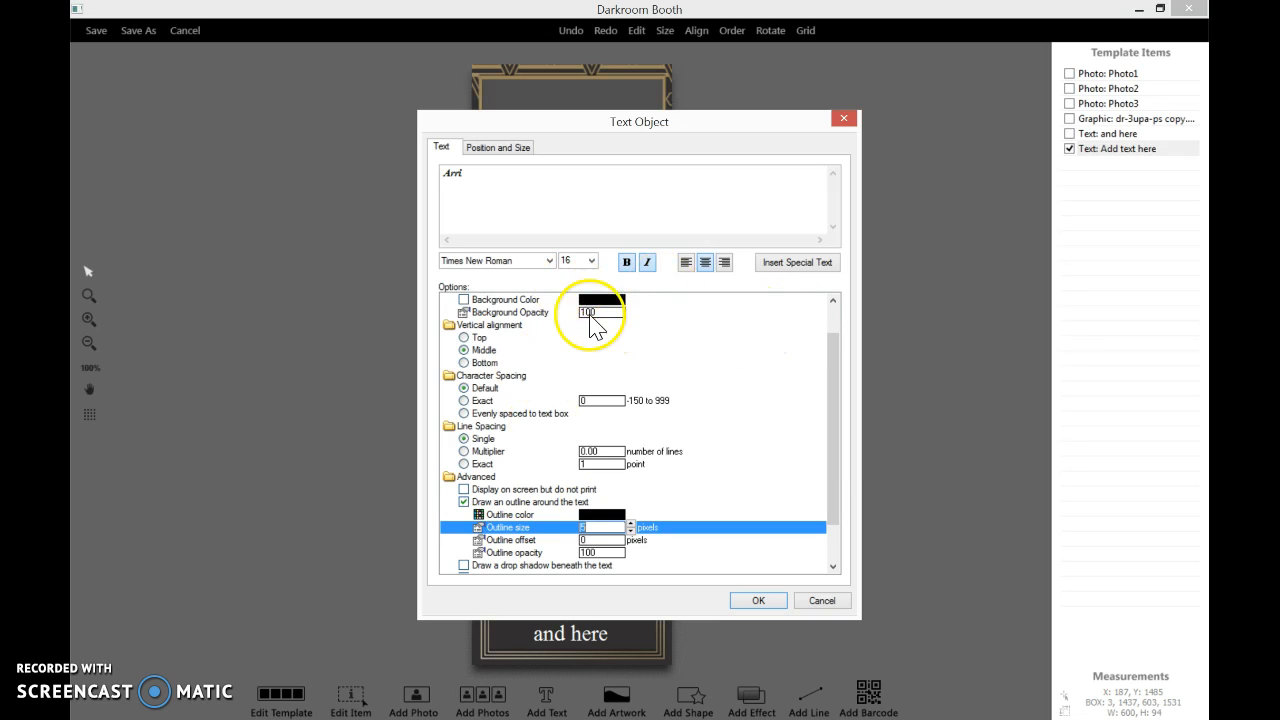
pyautogui.click(833, 311)
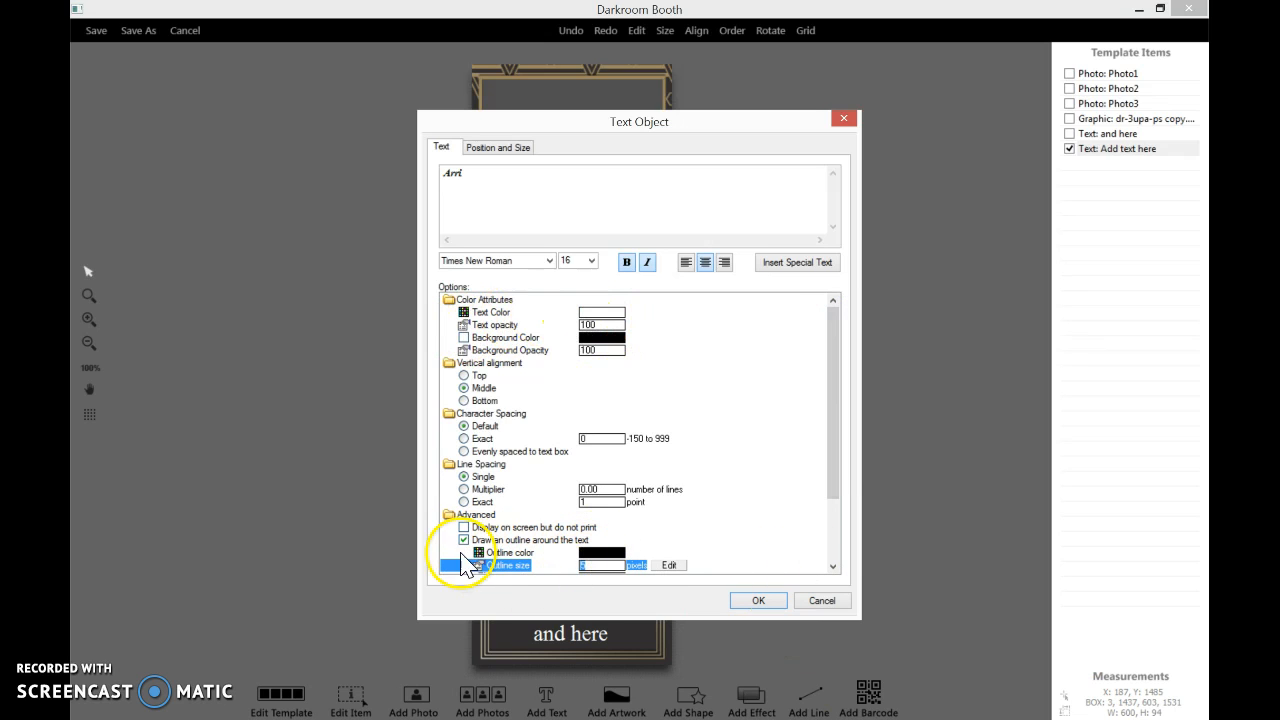
pyautogui.click(598, 566)
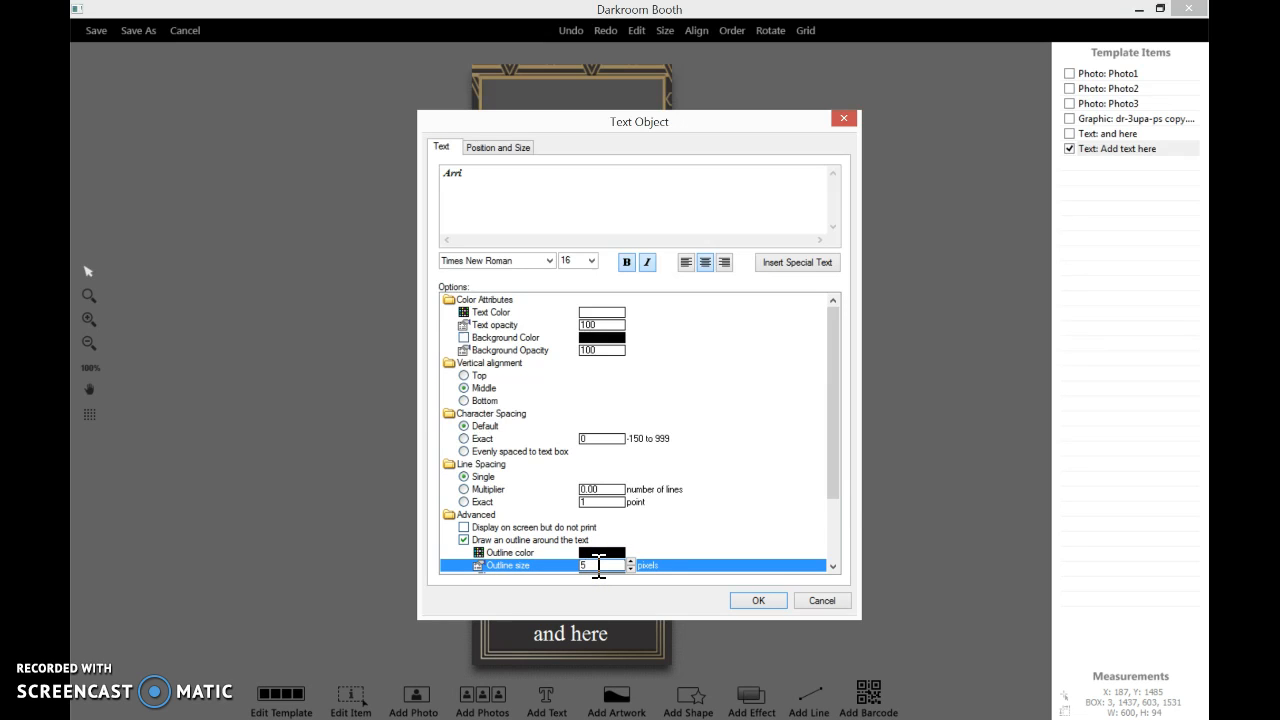
pyautogui.click(752, 598)
pyautogui.click(758, 600)
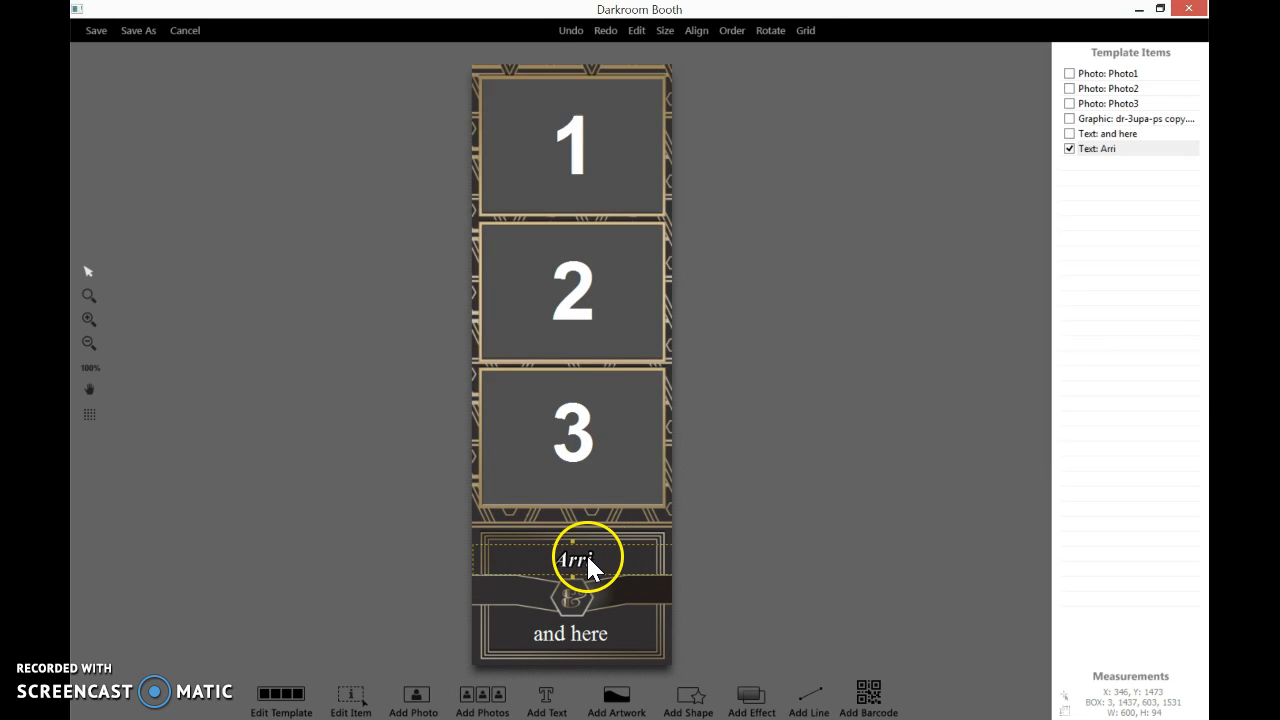
# Replace the lower 'and here' text with the second guest's name
pyautogui.doubleClick(547, 635)
pyautogui.click(491, 181)
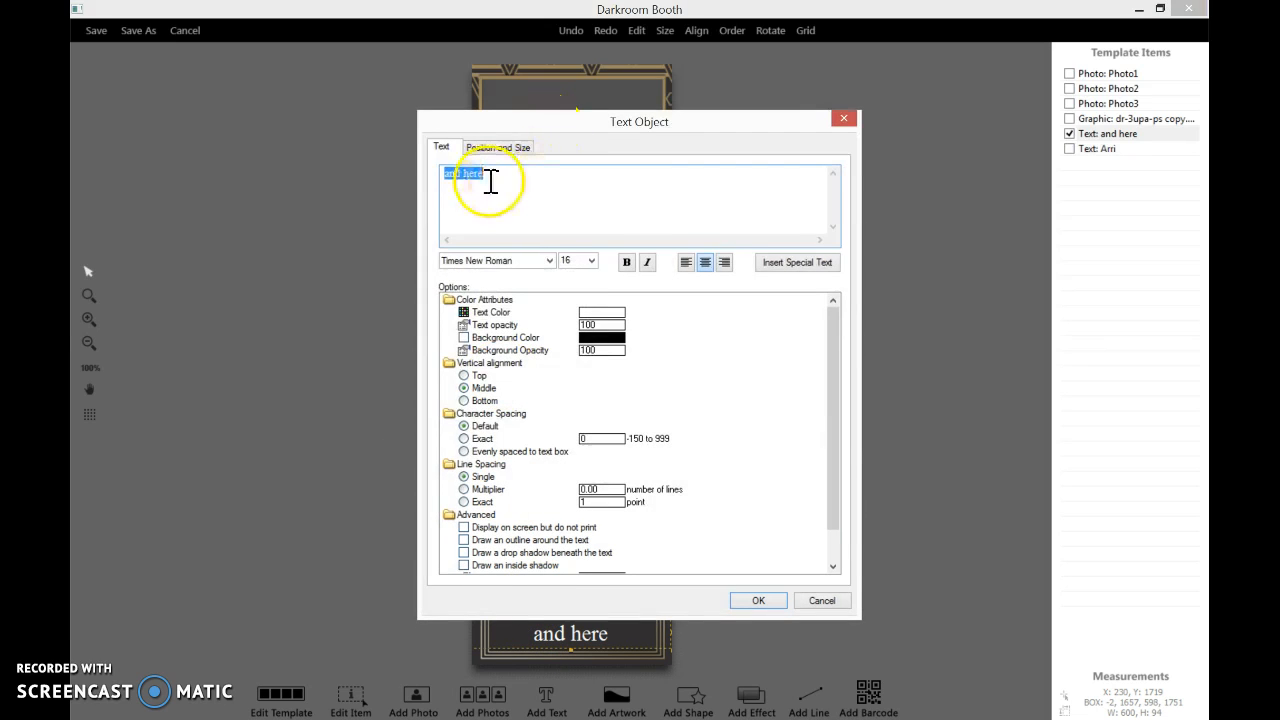
pyautogui.write('John')
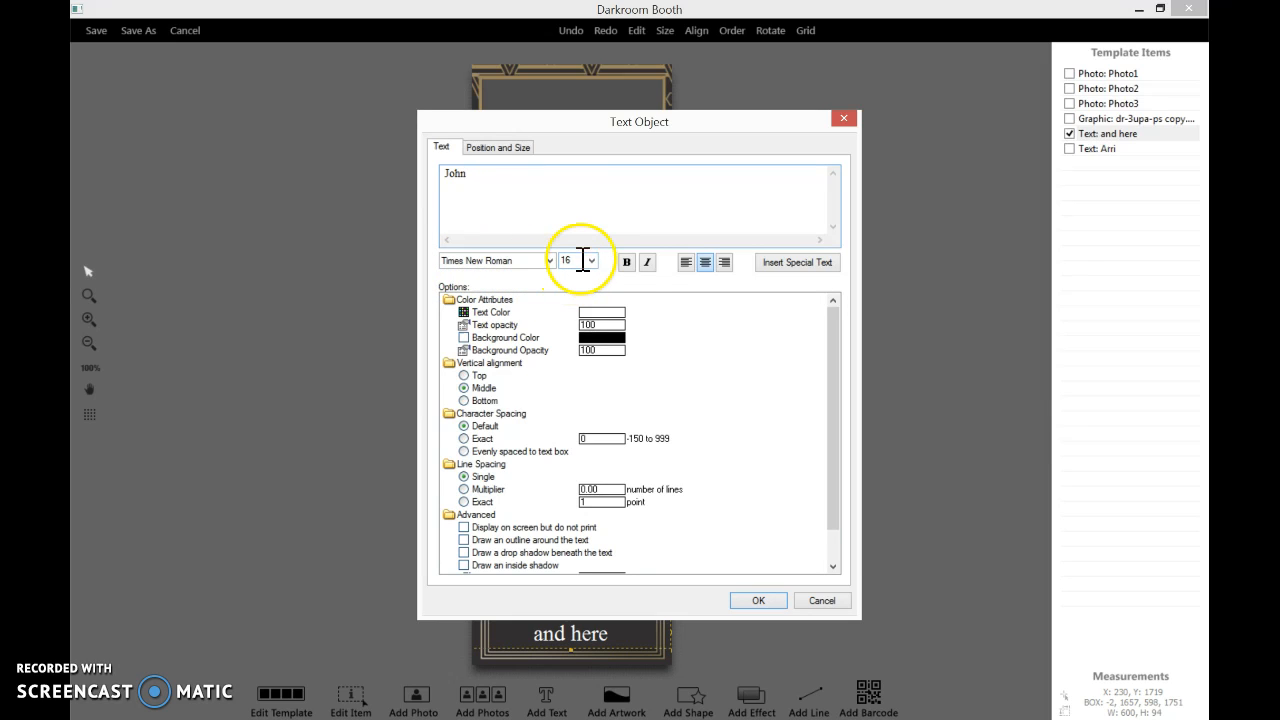
# Format the second name bold, italic and centred with an outline, then apply the settings
pyautogui.moveTo(468, 175); pyautogui.dragTo(445, 177)
pyautogui.click(628, 265)
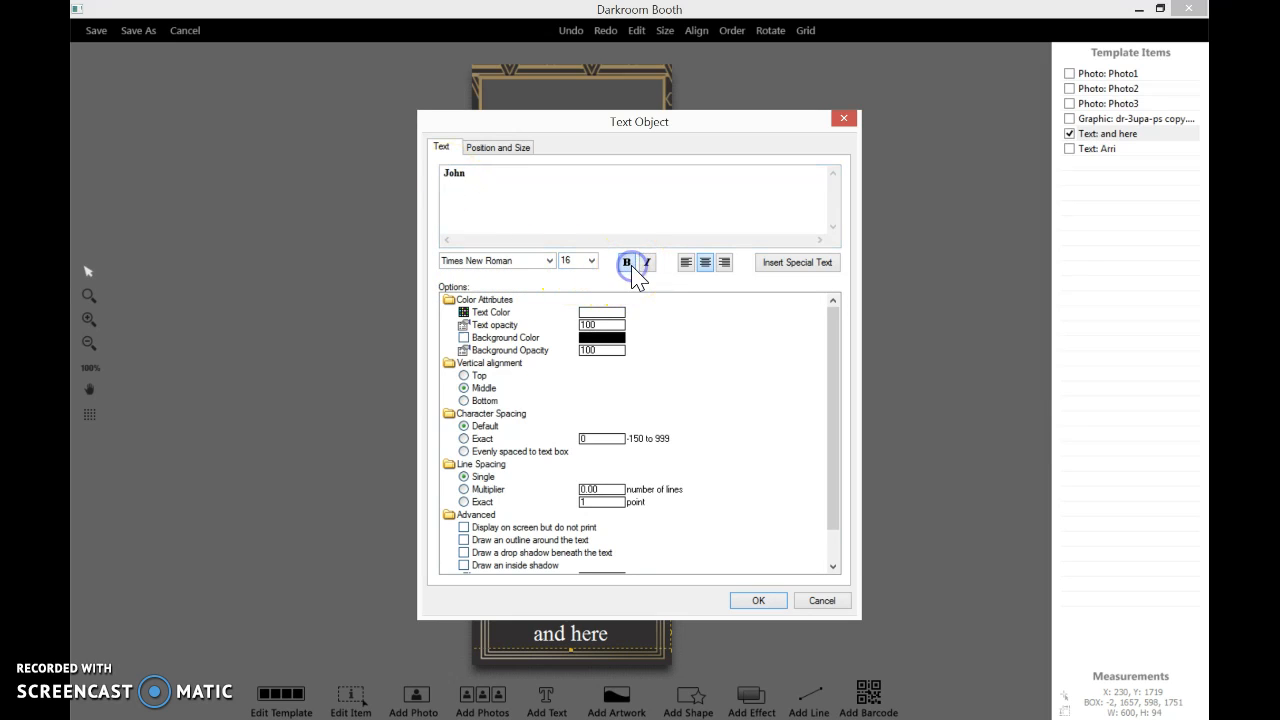
pyautogui.click(651, 266)
pyautogui.click(703, 266)
pyautogui.click(464, 540)
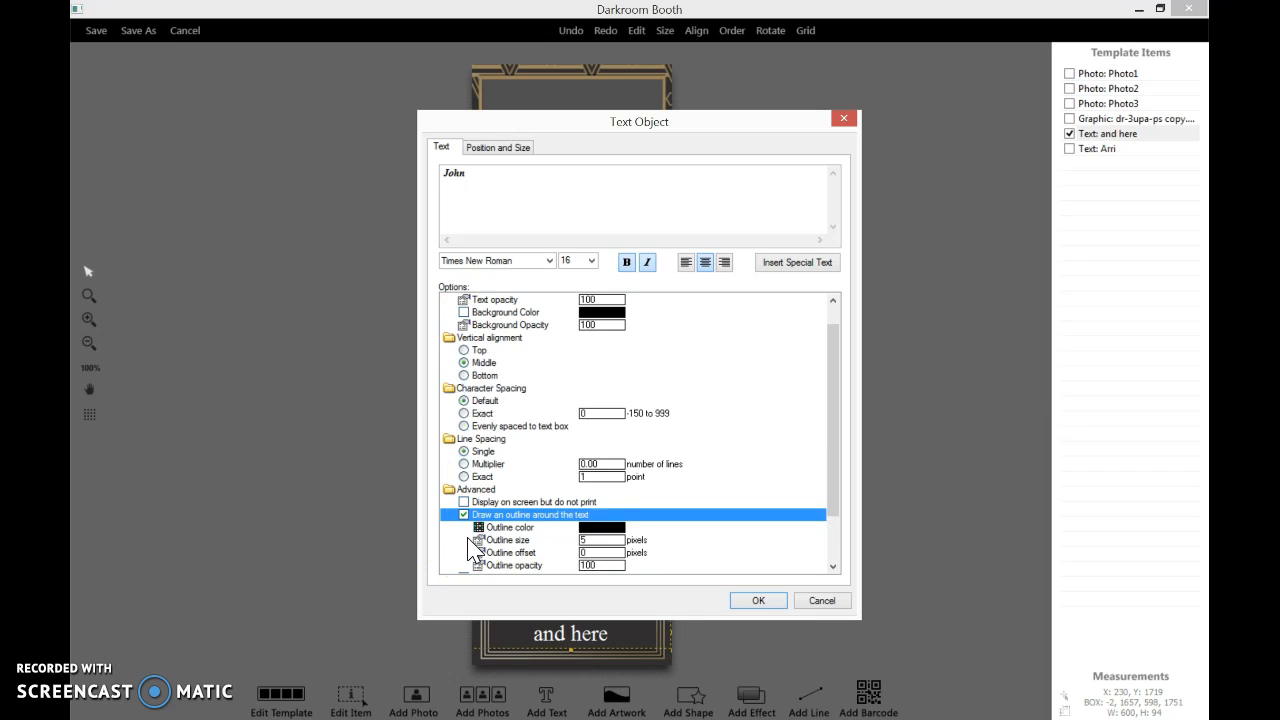
pyautogui.click(762, 602)
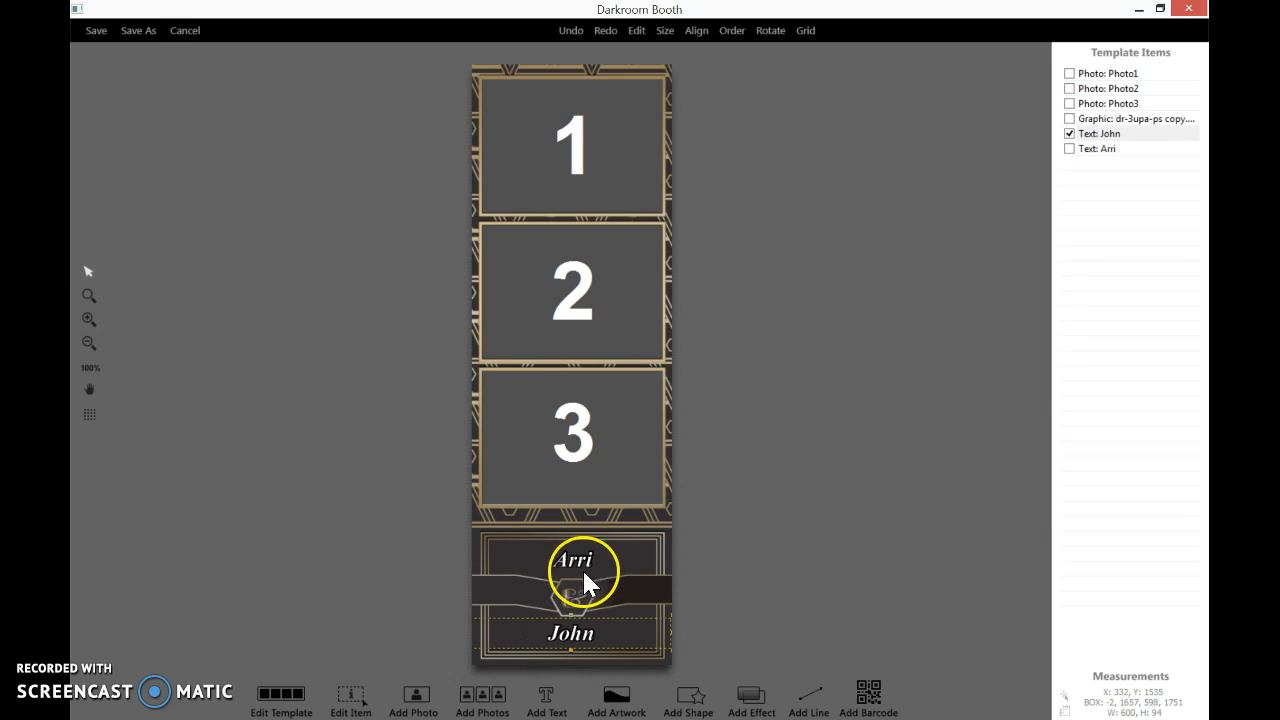
# Nudge the lower name up and the upper name down slightly toward the central emblem
pyautogui.click(573, 635)
pyautogui.press('Up')
pyautogui.press('Up')
pyautogui.press('Up')
pyautogui.press('Up')
pyautogui.click(573, 560)
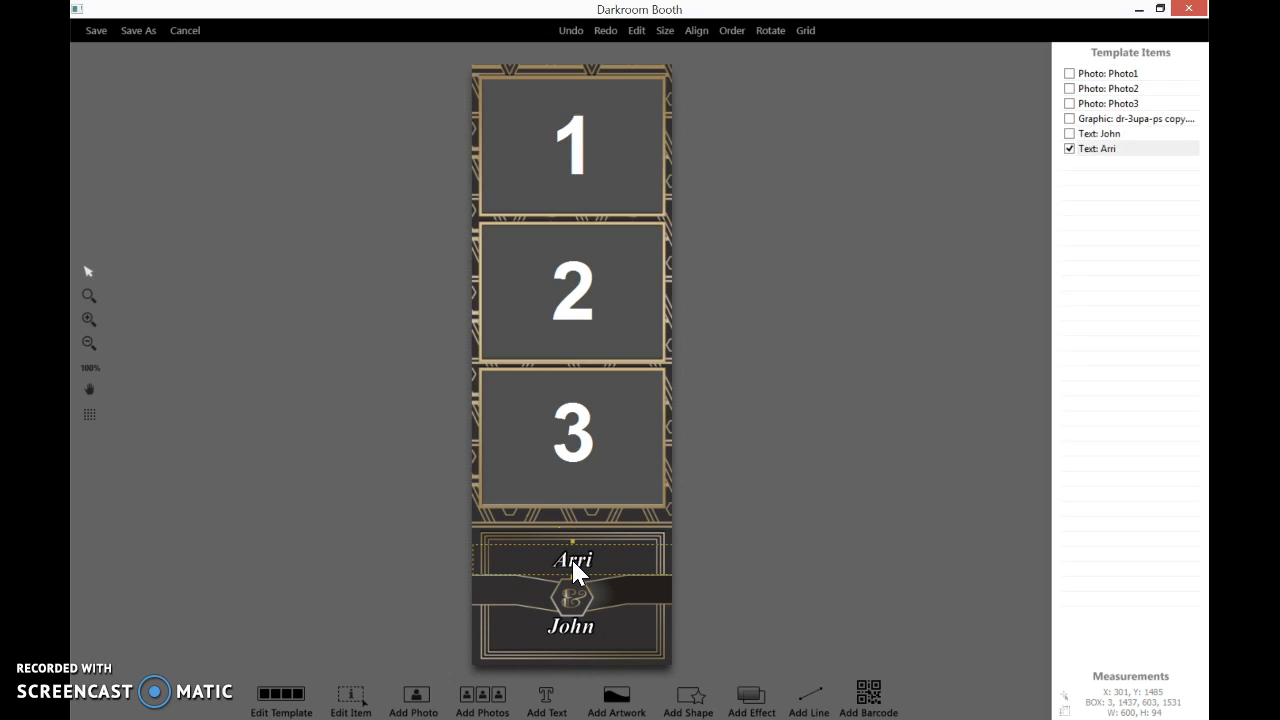
pyautogui.press('Down')
pyautogui.press('Down')
pyautogui.press('Down')
# Add a new text item reading 2/28/2017 in font size 10
pyautogui.click(548, 698)
pyautogui.click(530, 702)
pyautogui.click(547, 705)
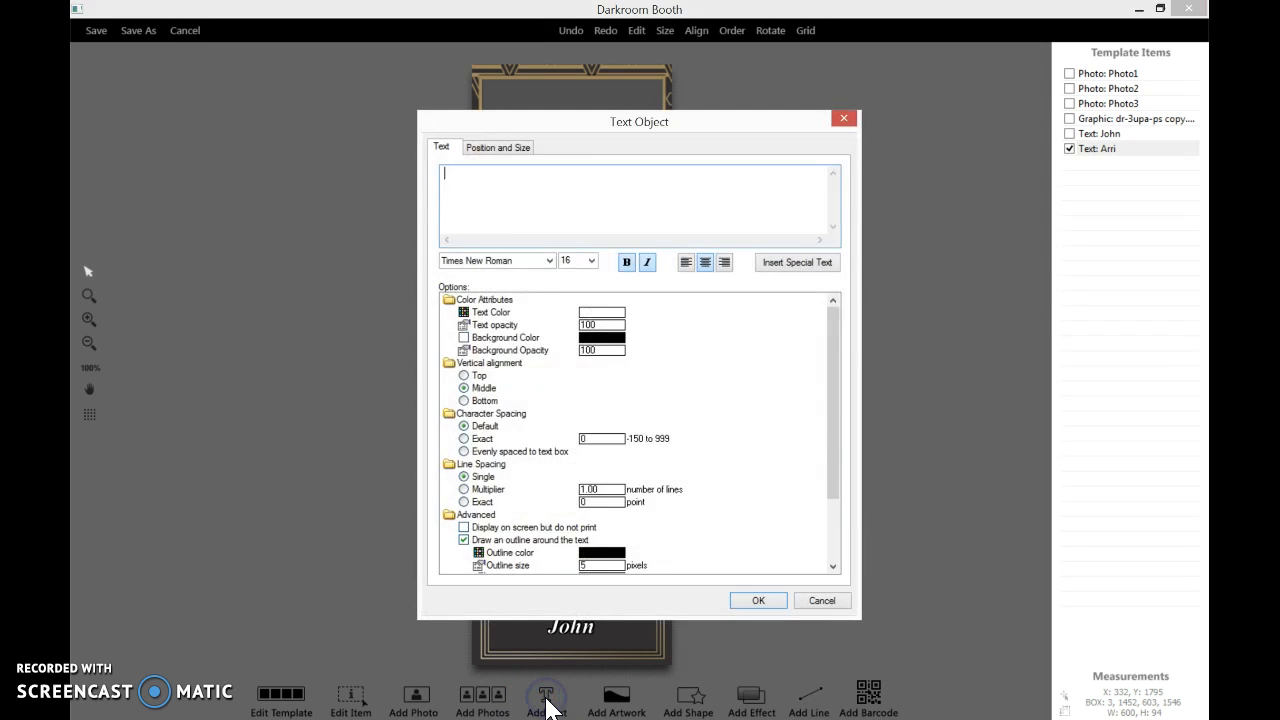
pyautogui.click(527, 211)
pyautogui.write('2/28/2017')
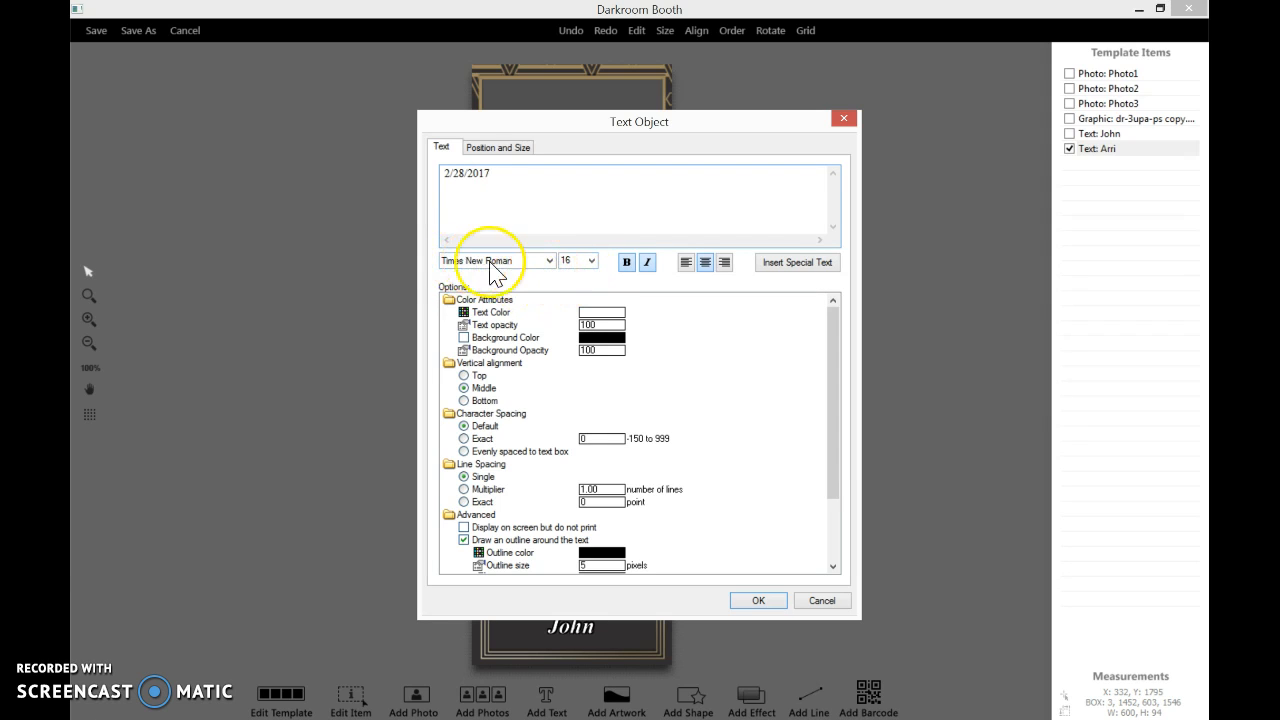
pyautogui.click(591, 261)
pyautogui.click(578, 306)
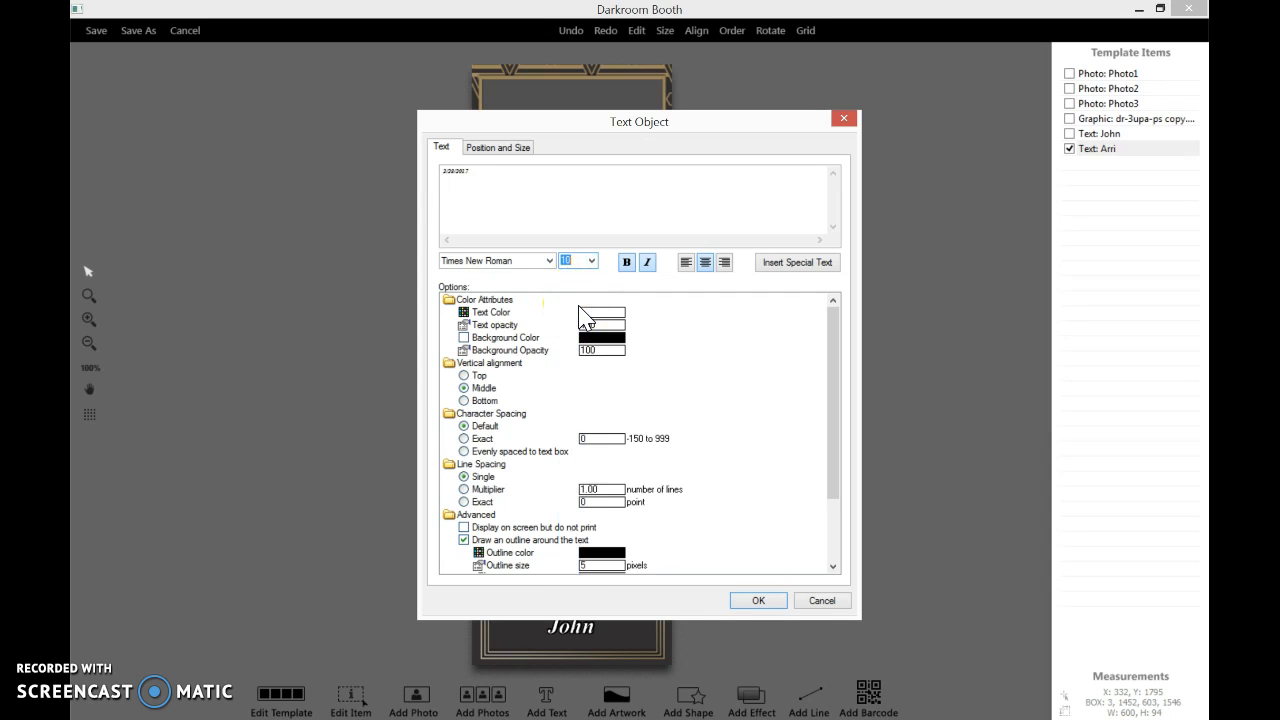
pyautogui.click(768, 600)
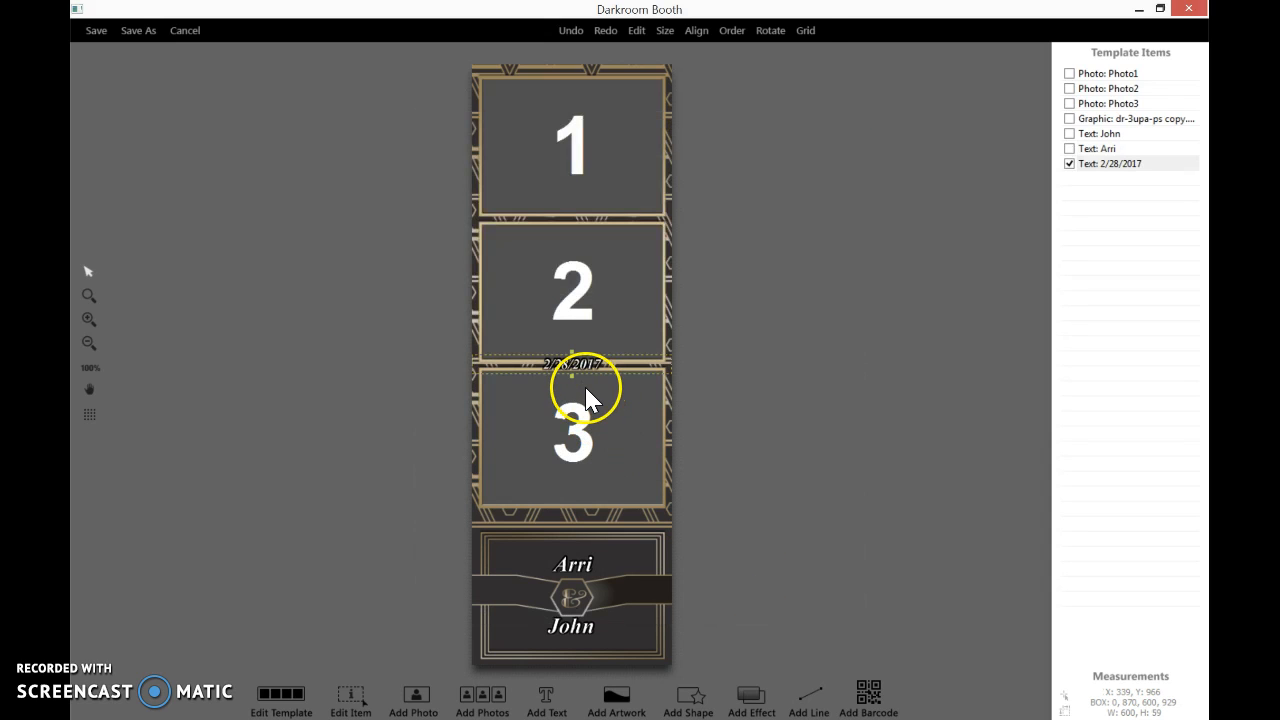
# Move the date text into the lower panel just beneath the second name
pyautogui.click(559, 363)
pyautogui.moveTo(558, 363); pyautogui.dragTo(558, 640)
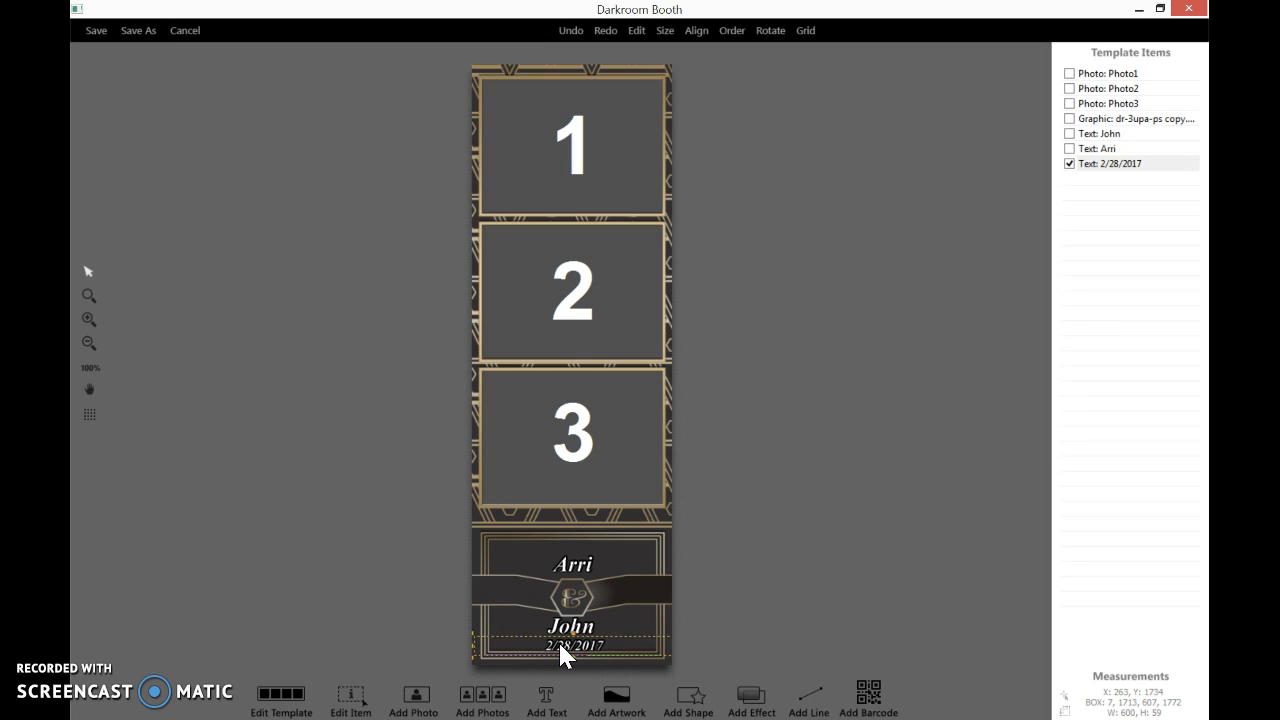
pyautogui.click(532, 670)
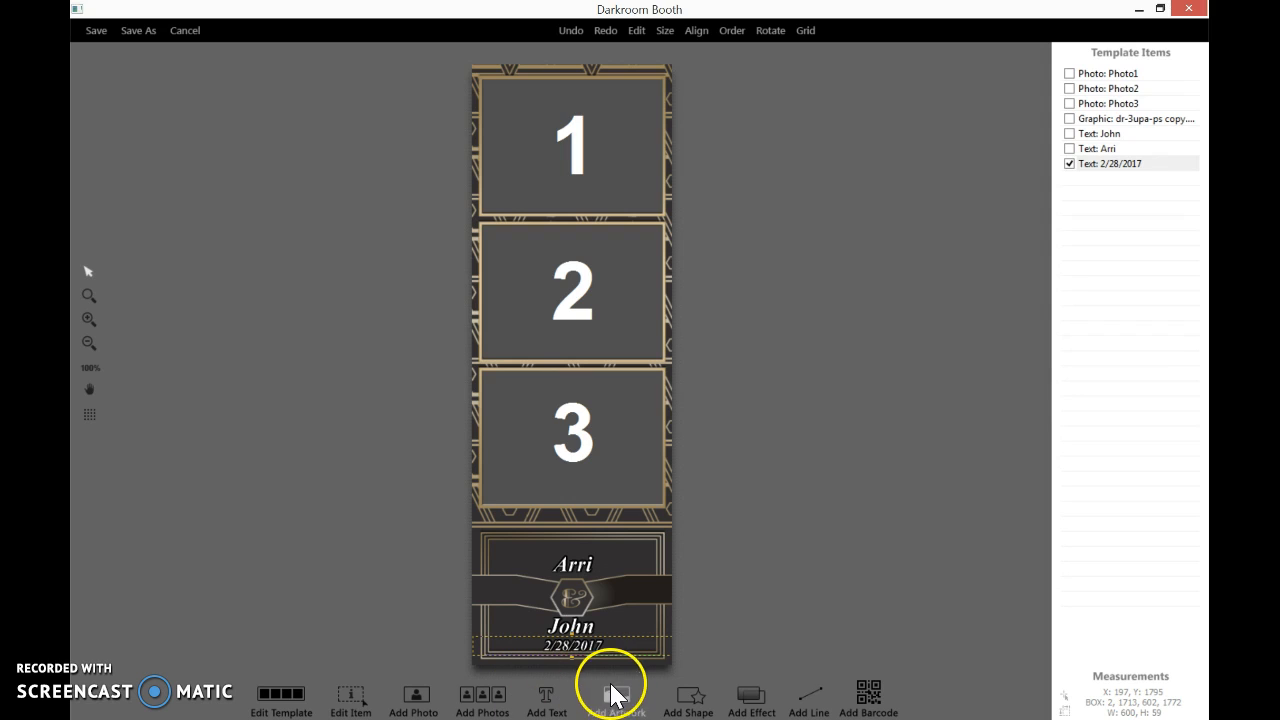
pyautogui.press('Right')
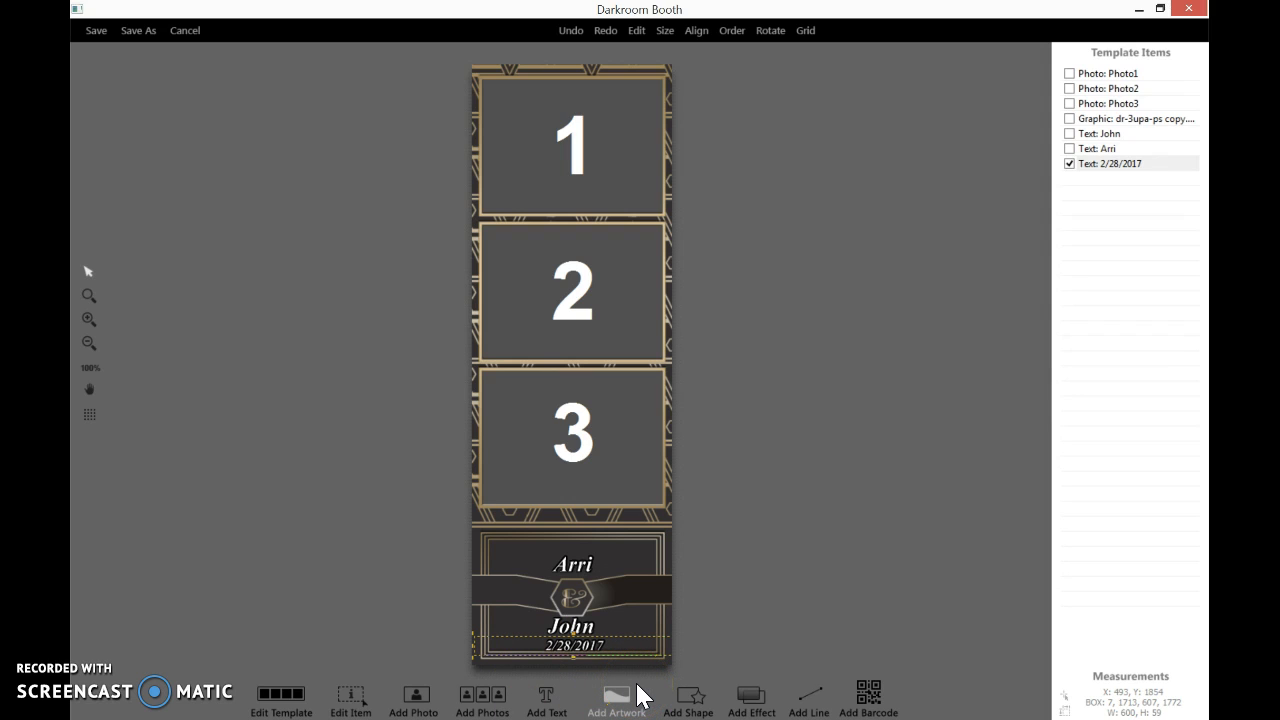
# Add a new text item reading Congrats! in font size 12
pyautogui.click(542, 698)
pyautogui.click(522, 201)
pyautogui.click(590, 261)
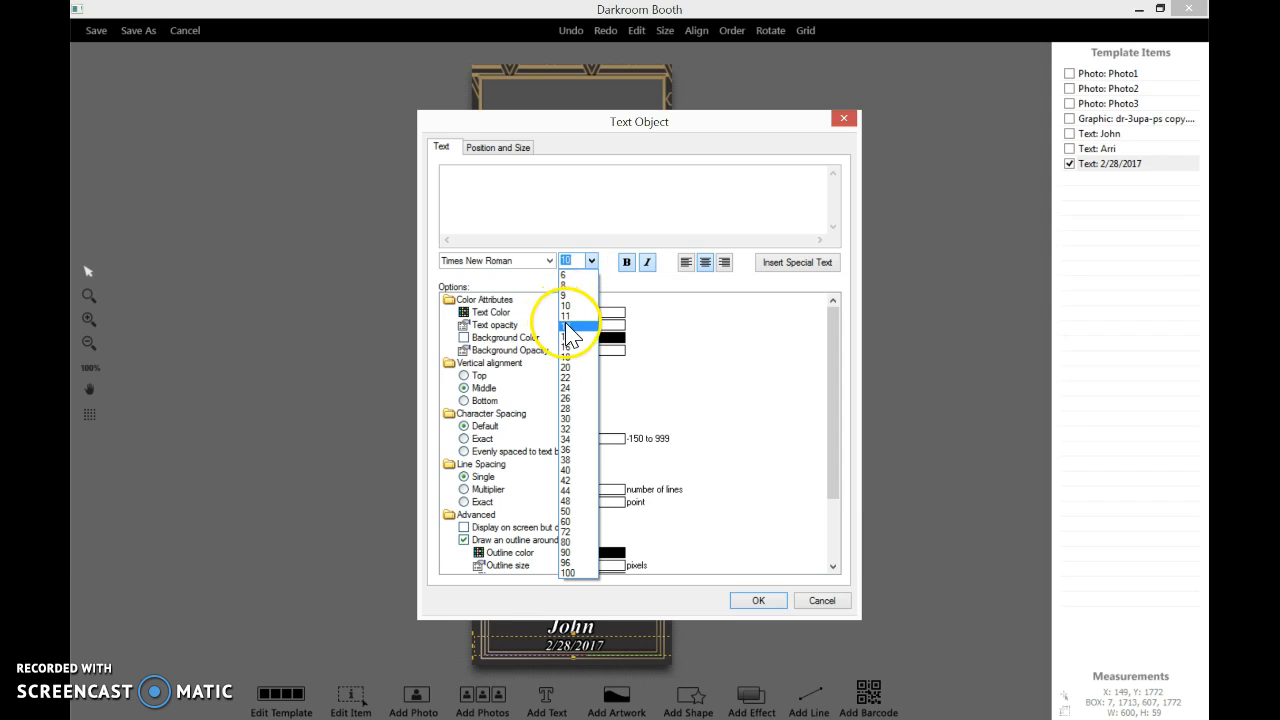
pyautogui.click(566, 326)
pyautogui.click(506, 183)
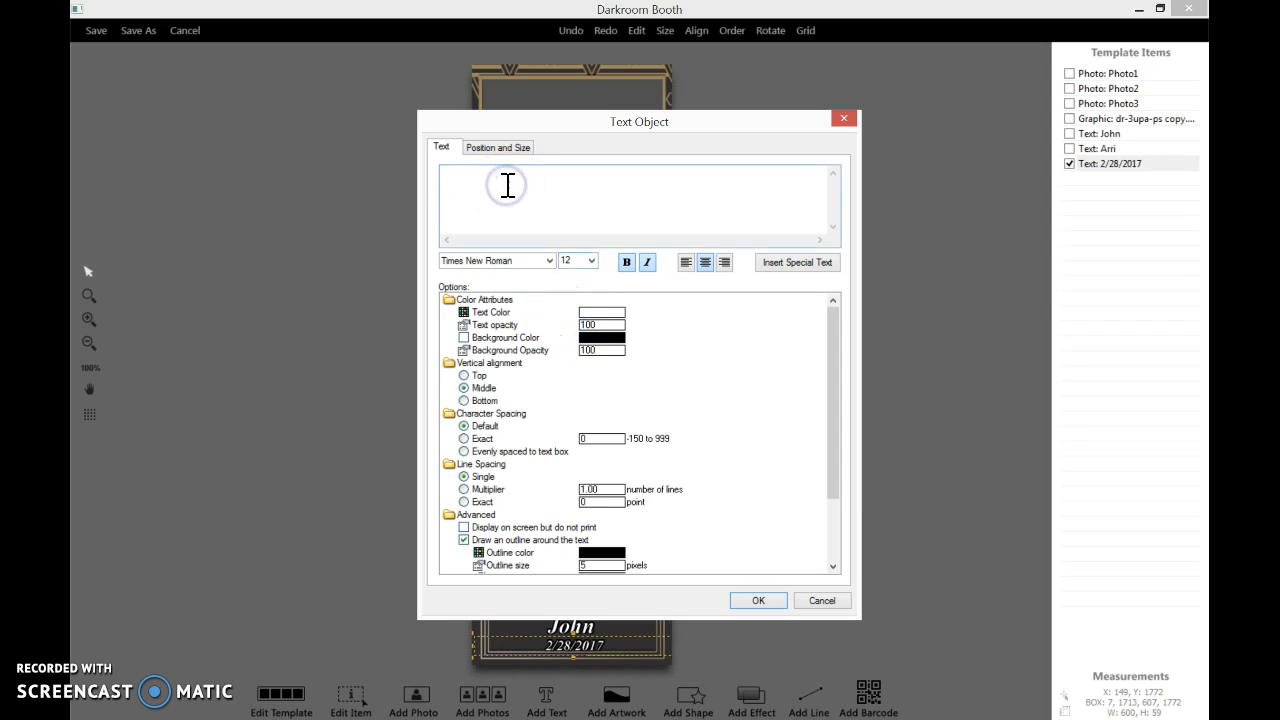
pyautogui.write('congrats!')
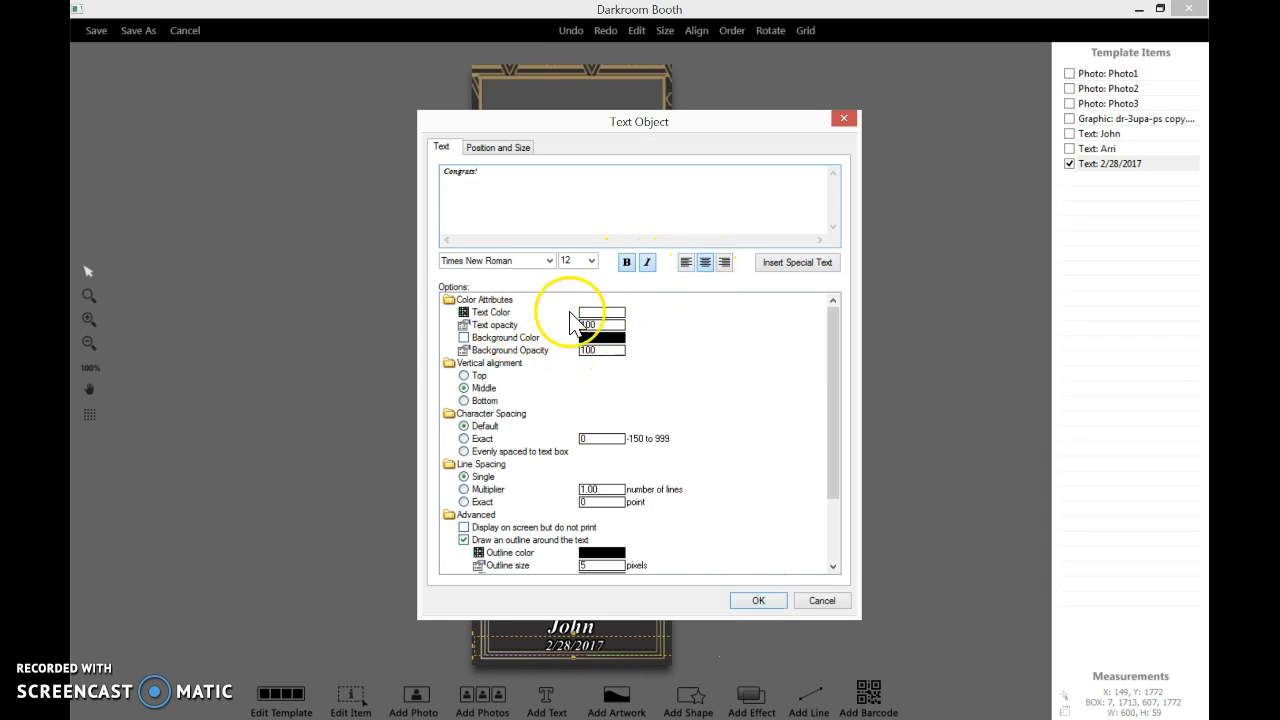
pyautogui.click(731, 600)
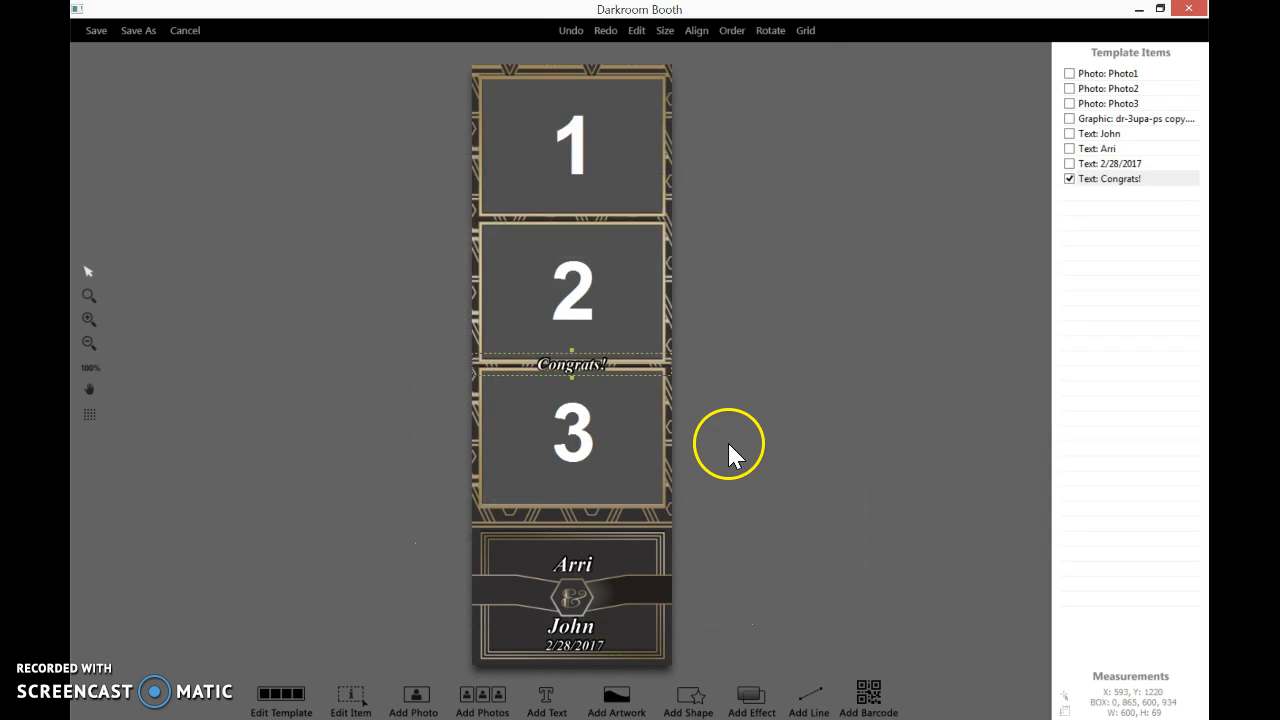
# Move the Congrats! text into the lower panel above the first name
pyautogui.moveTo(584, 366); pyautogui.dragTo(586, 546)
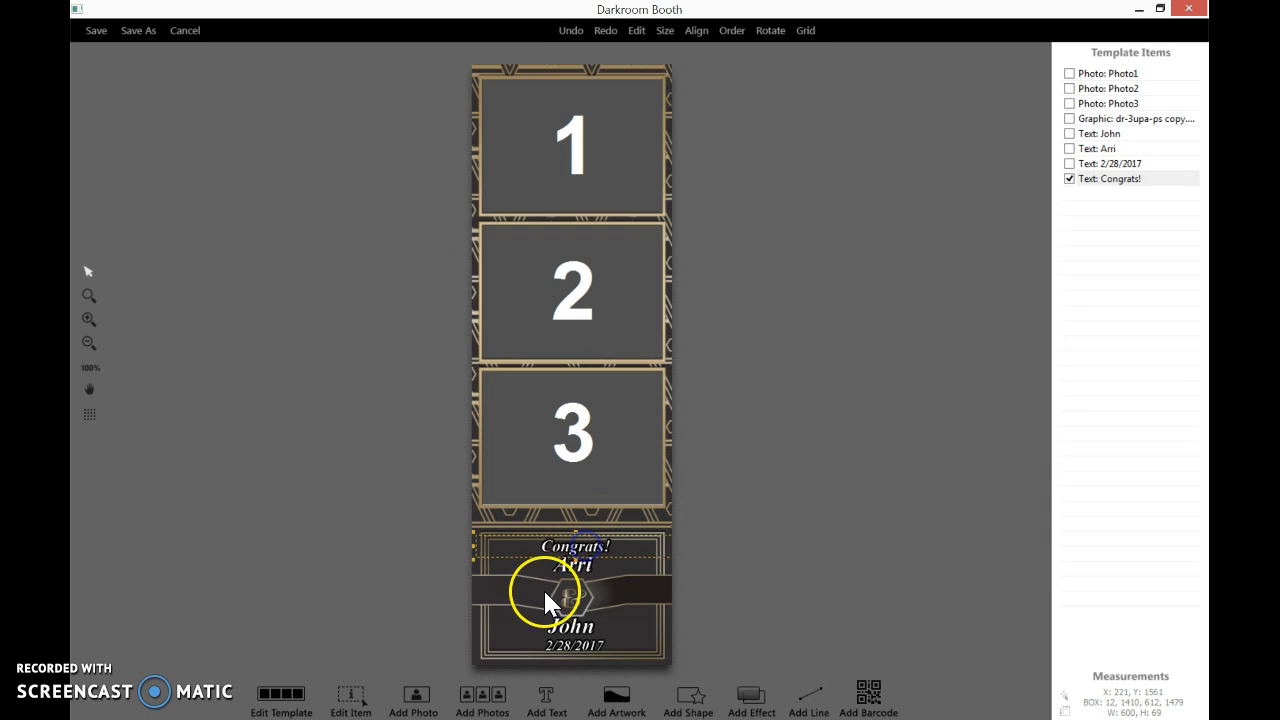
pyautogui.click(578, 567)
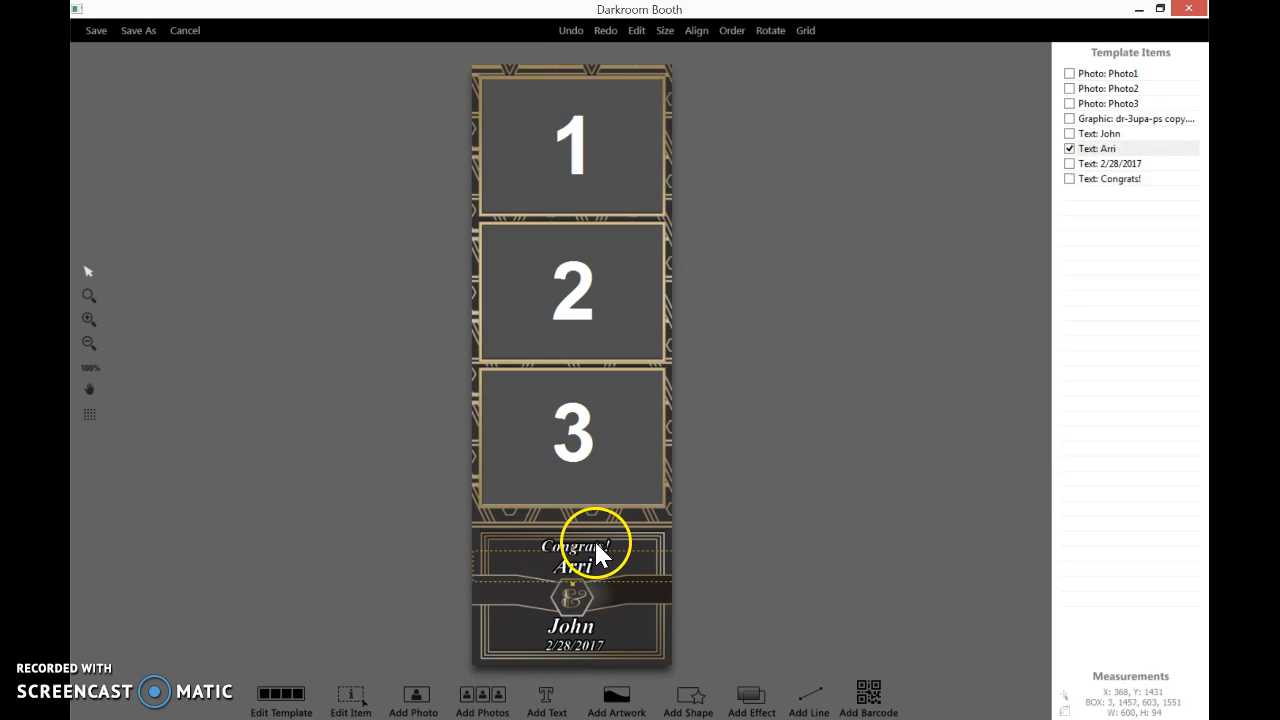
pyautogui.click(595, 541)
pyautogui.press('Down')
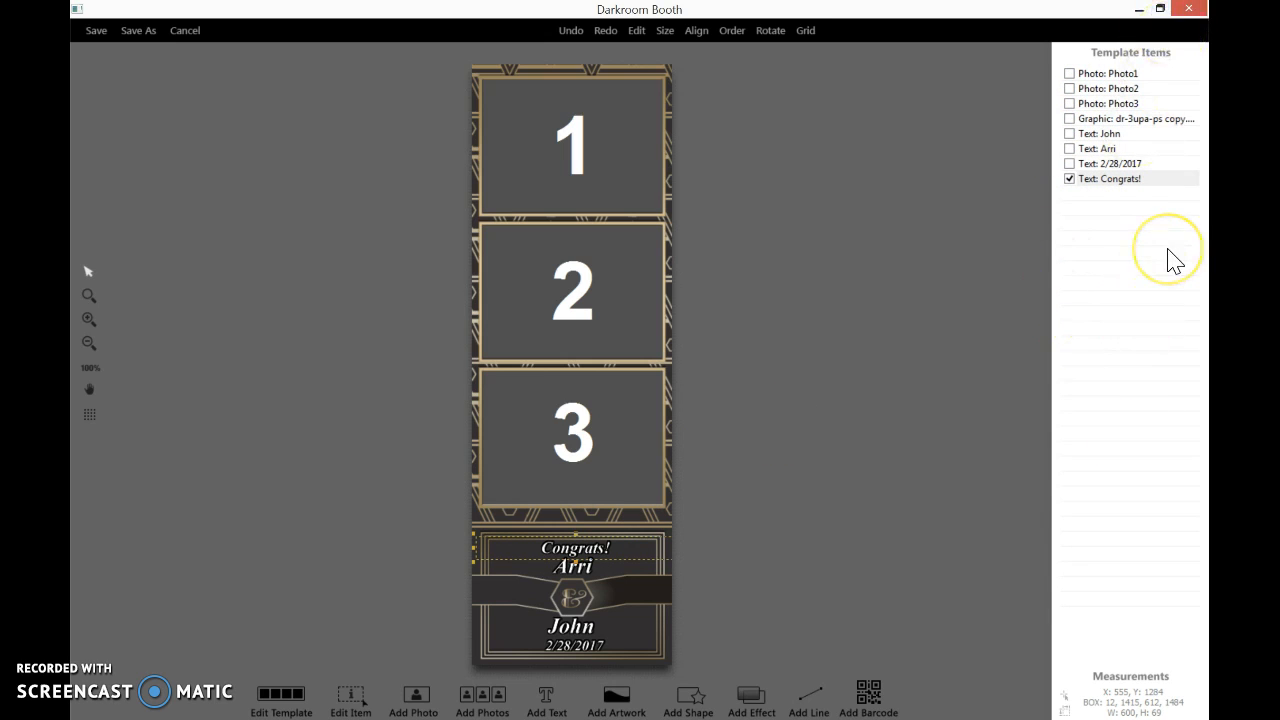
# Nudge the upper name text down slightly
pyautogui.click(1097, 149)
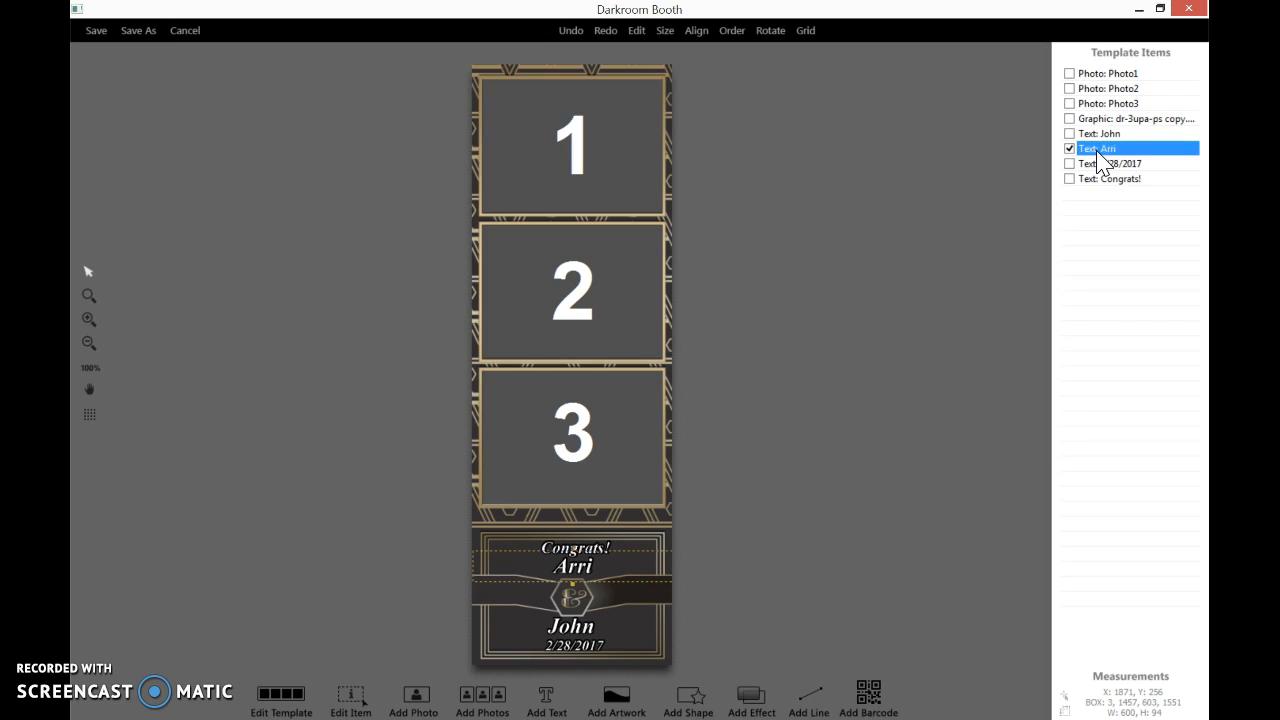
pyautogui.click(1098, 153)
pyautogui.press('Down')
pyautogui.press('Down')
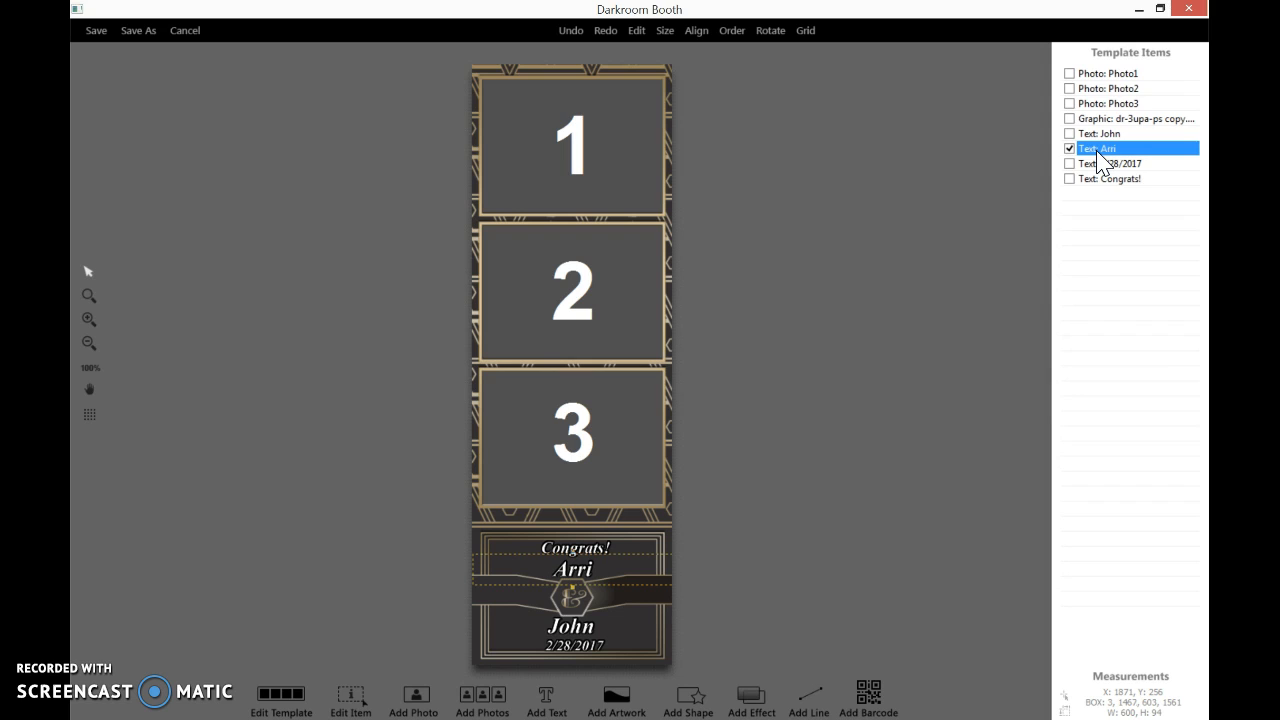
# Nudge the Congrats! text down and right, and the lower name slightly right
pyautogui.click(1106, 180)
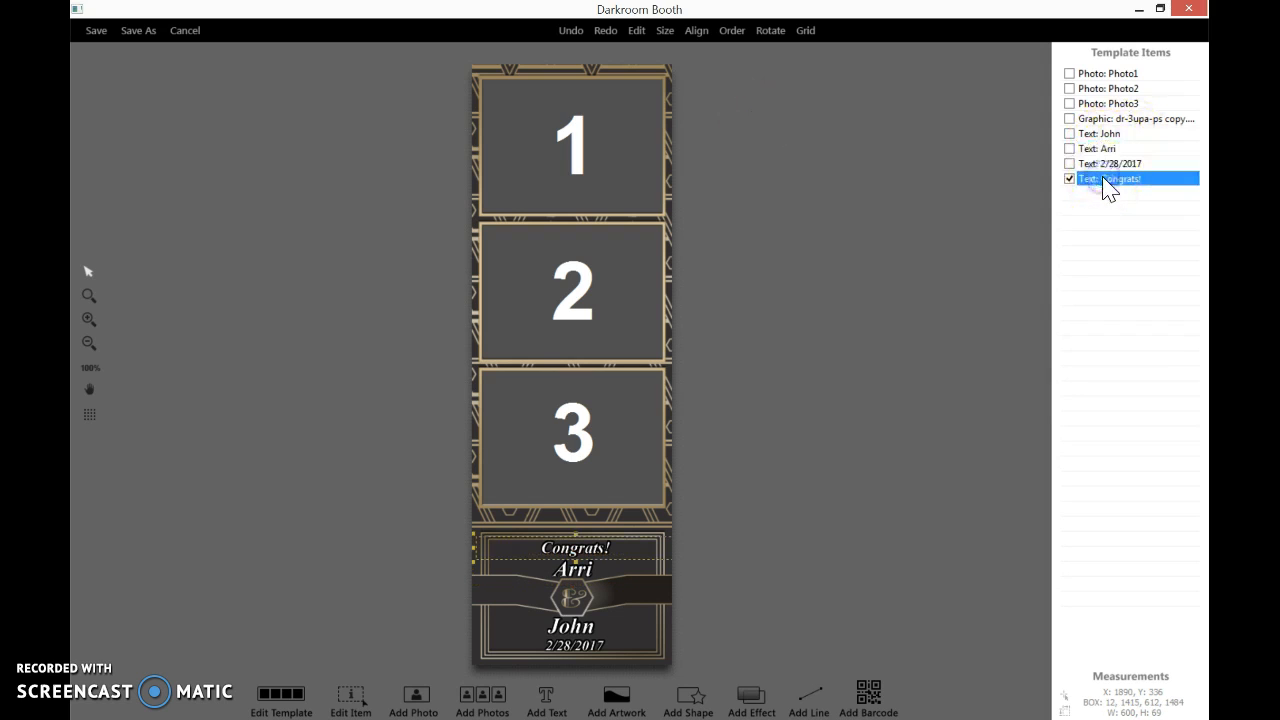
pyautogui.press('Down')
pyautogui.press('Right')
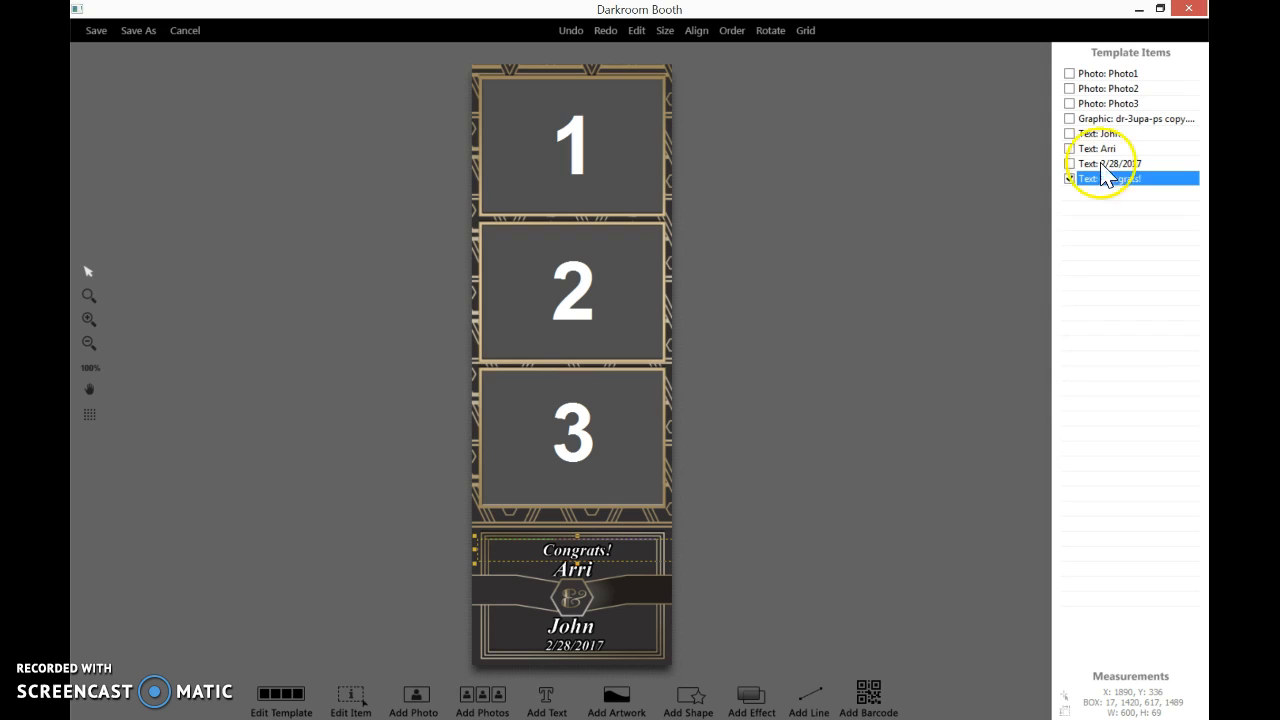
pyautogui.click(1097, 133)
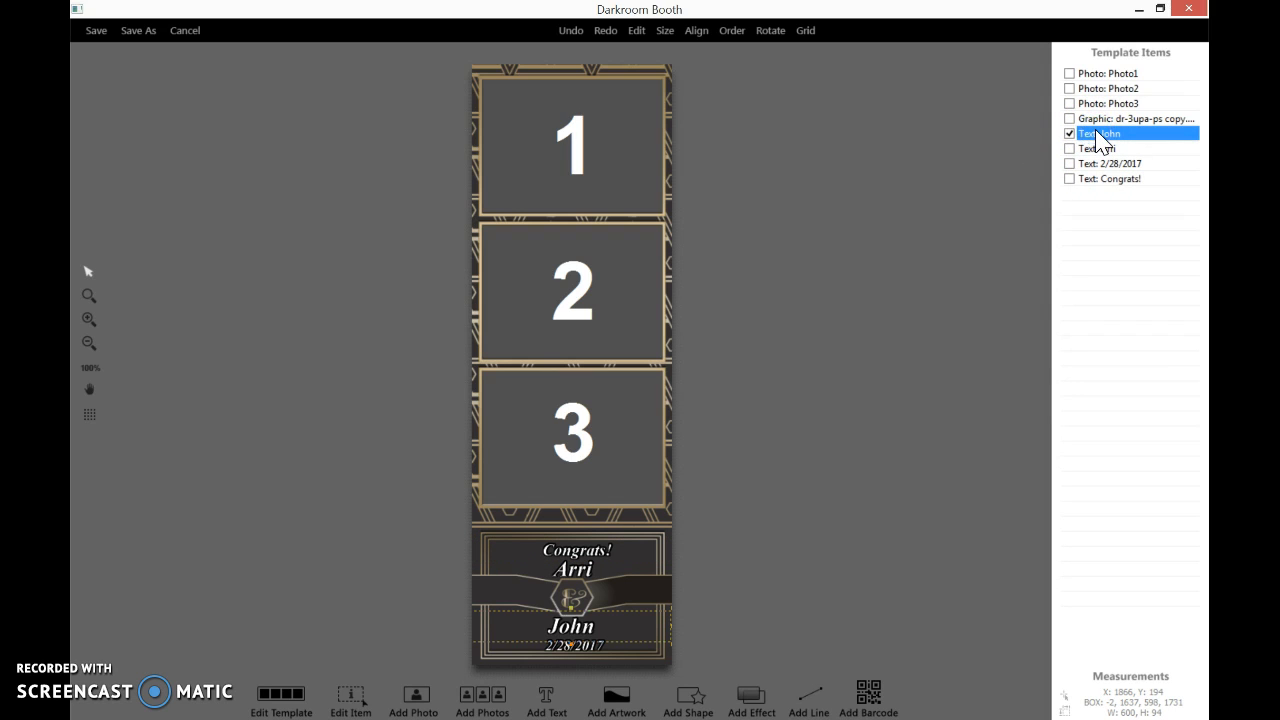
pyautogui.press('Right')
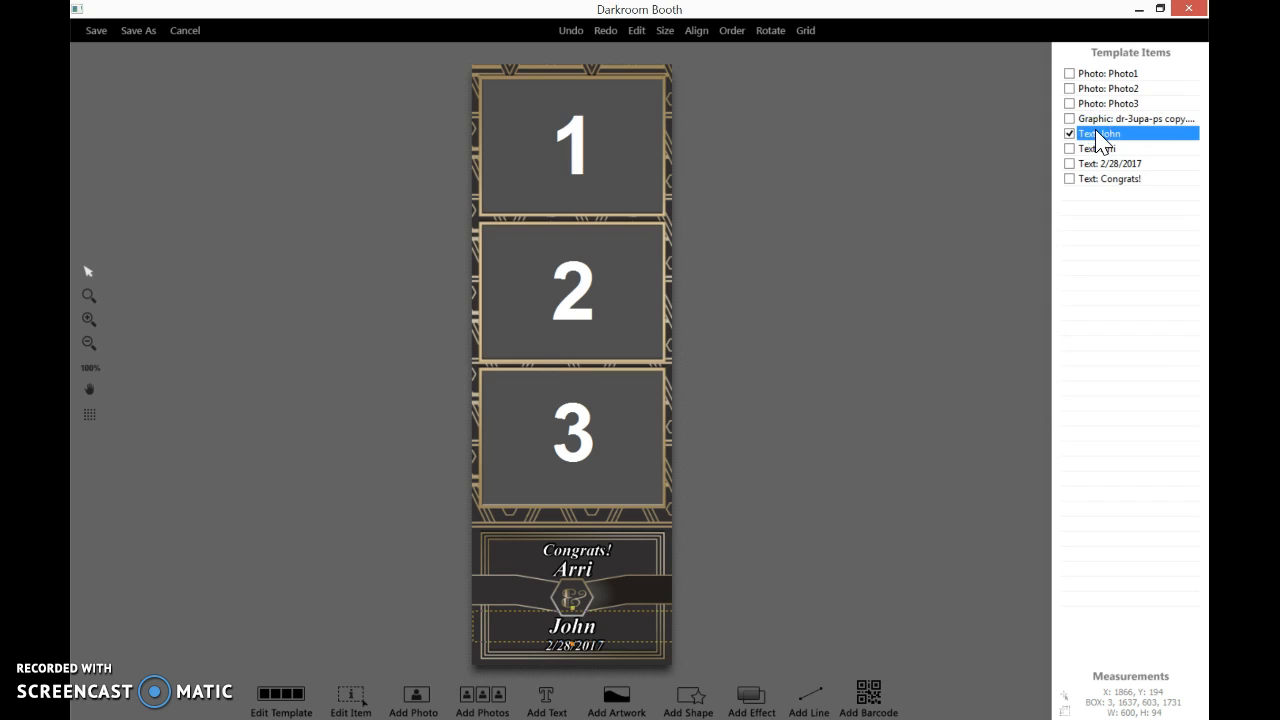
# Nudge the lower name text and the date text up slightly
pyautogui.press('Up')
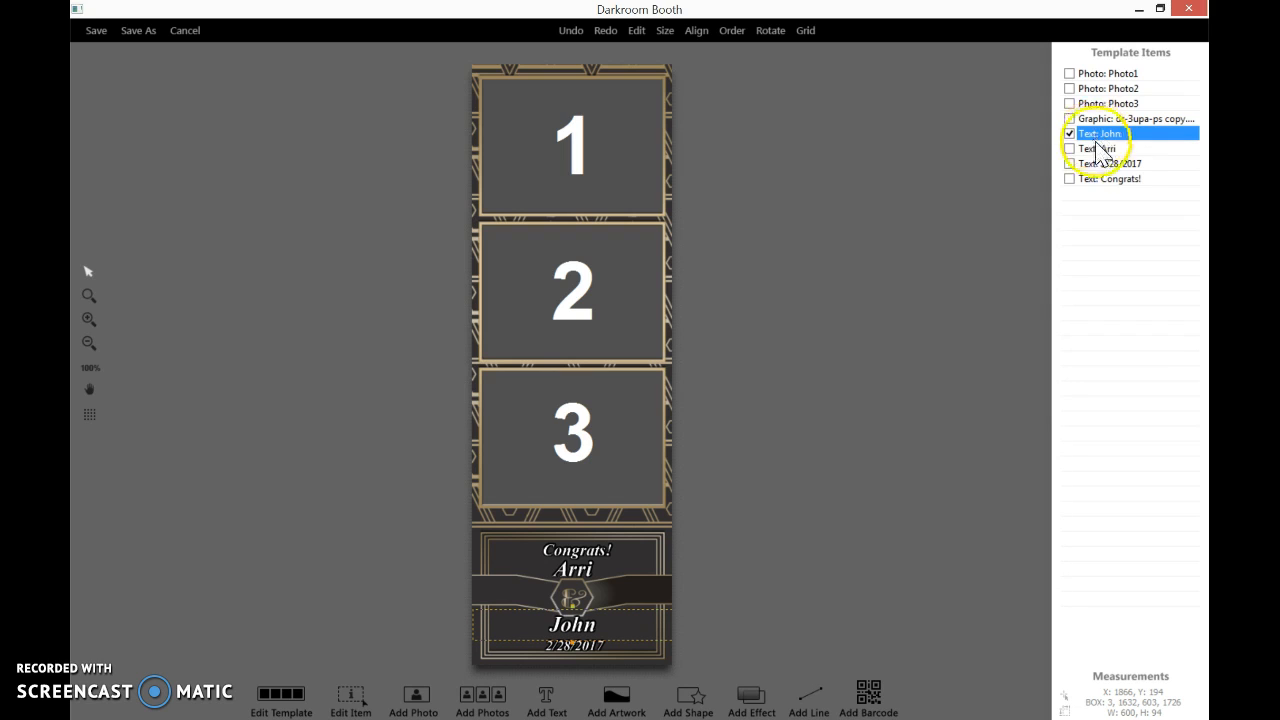
pyautogui.click(1112, 165)
pyautogui.press('Up')
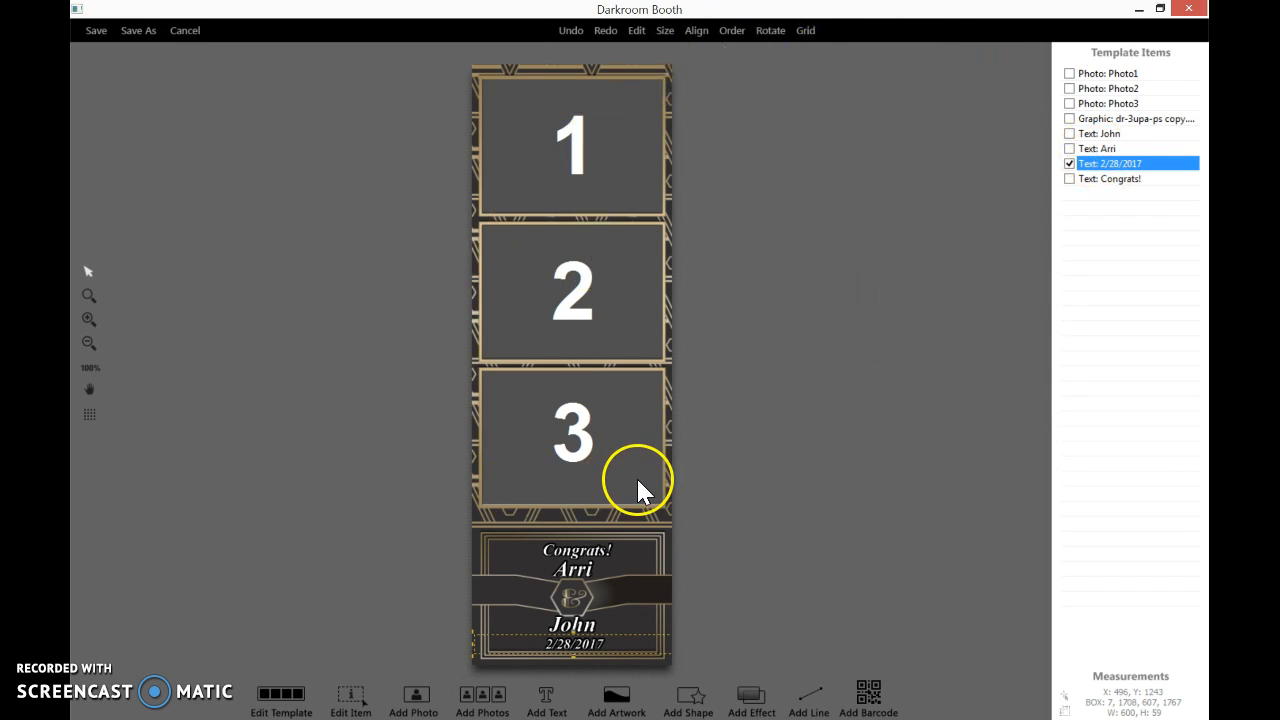
# Save the template under the new name arrijohn228 a
pyautogui.click(135, 30)
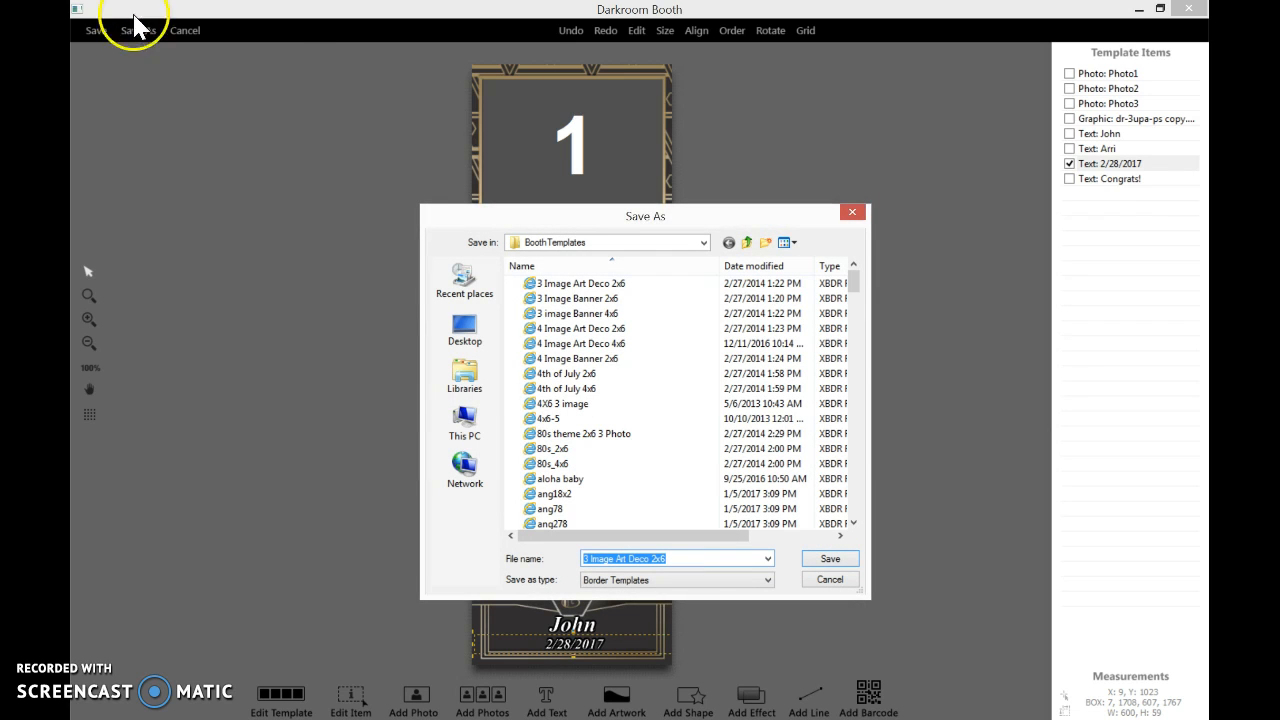
pyautogui.write('arrijo')
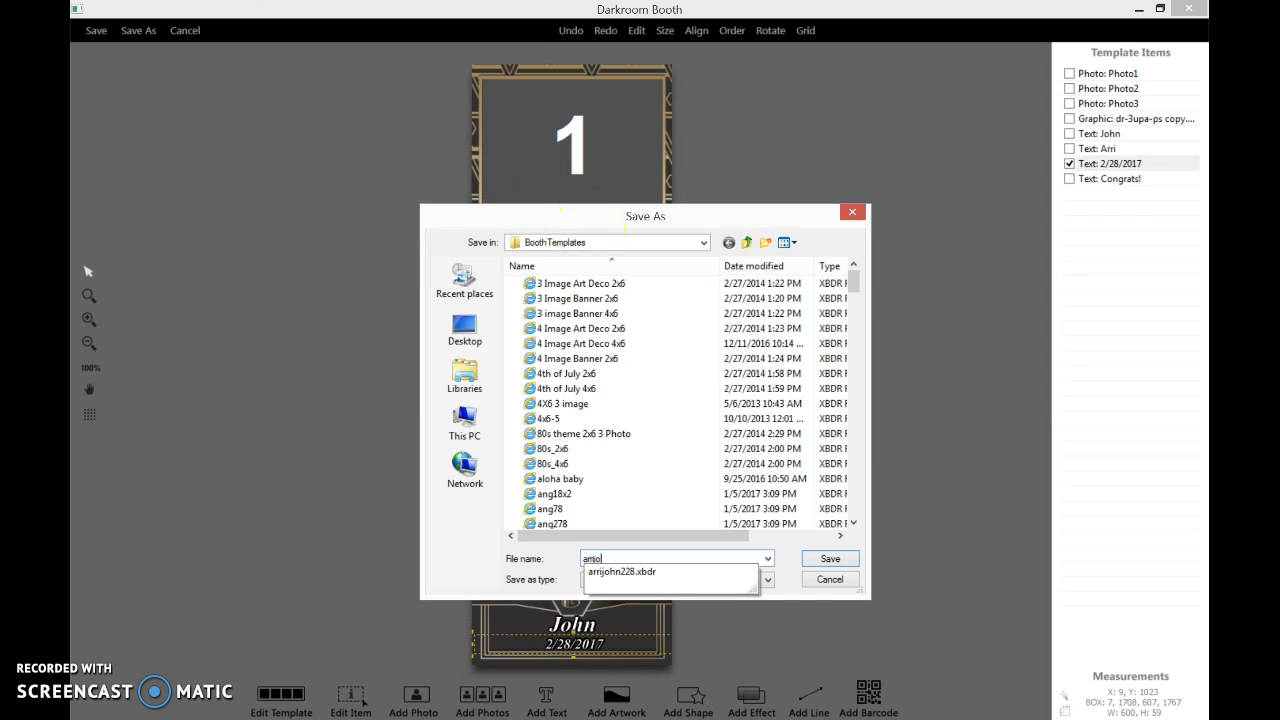
pyautogui.write('hn228')
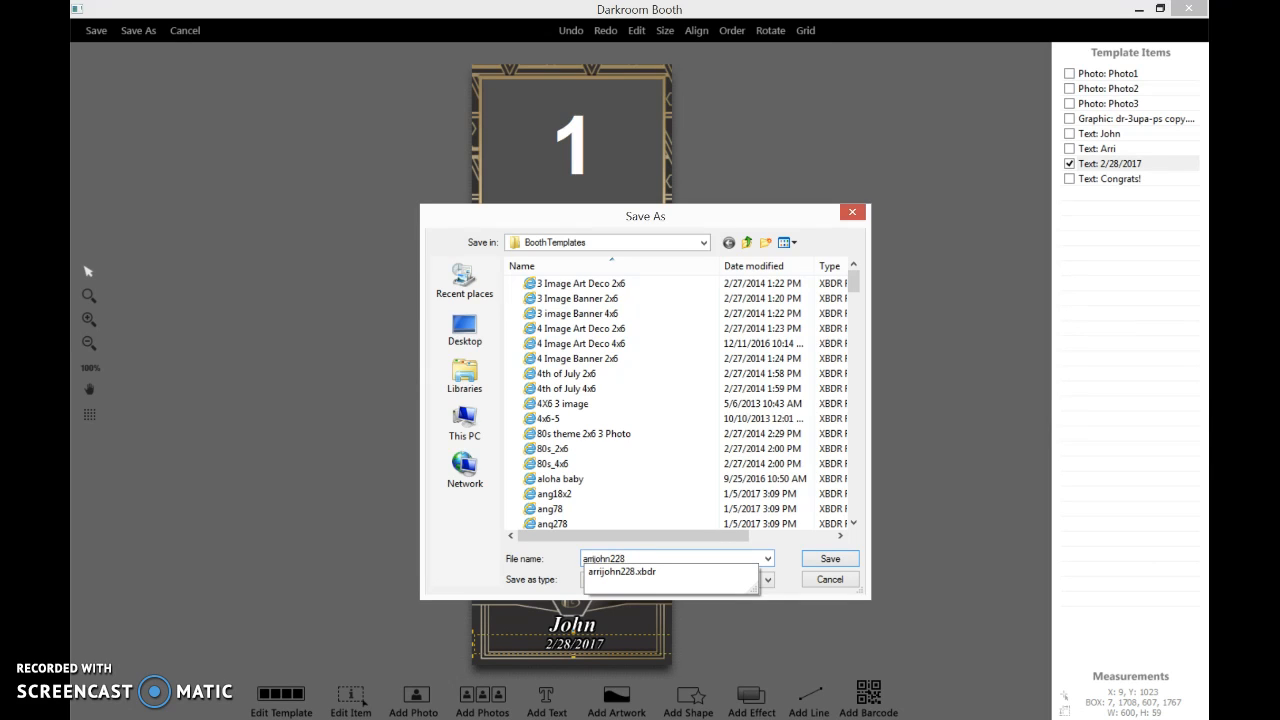
pyautogui.click(653, 556)
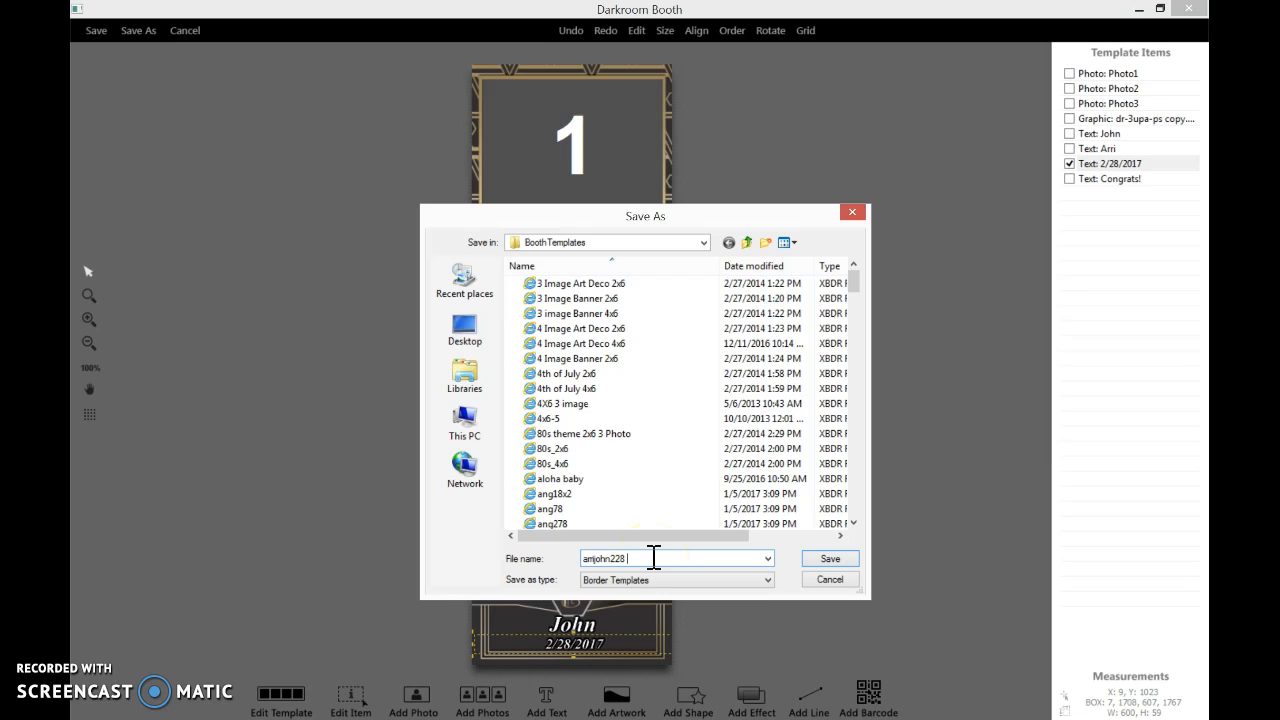
pyautogui.write('a')
pyautogui.click(831, 559)
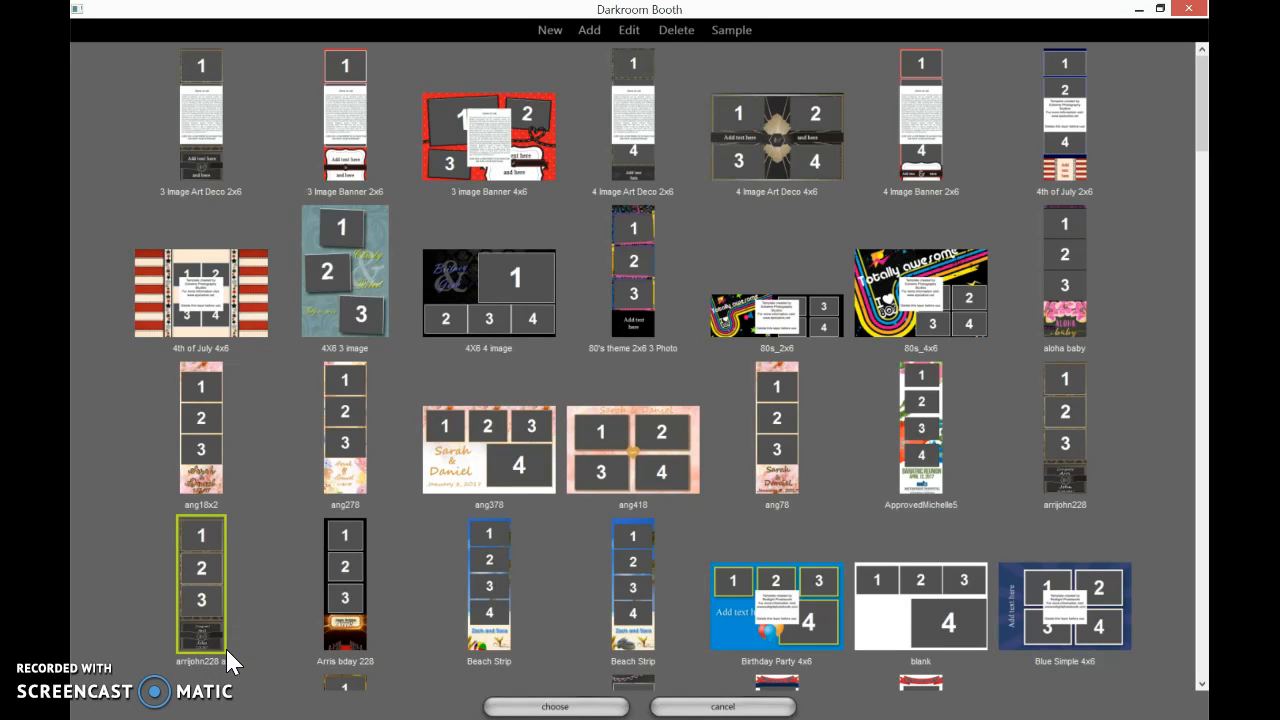
pyautogui.click(177, 603)
pyautogui.click(589, 709)
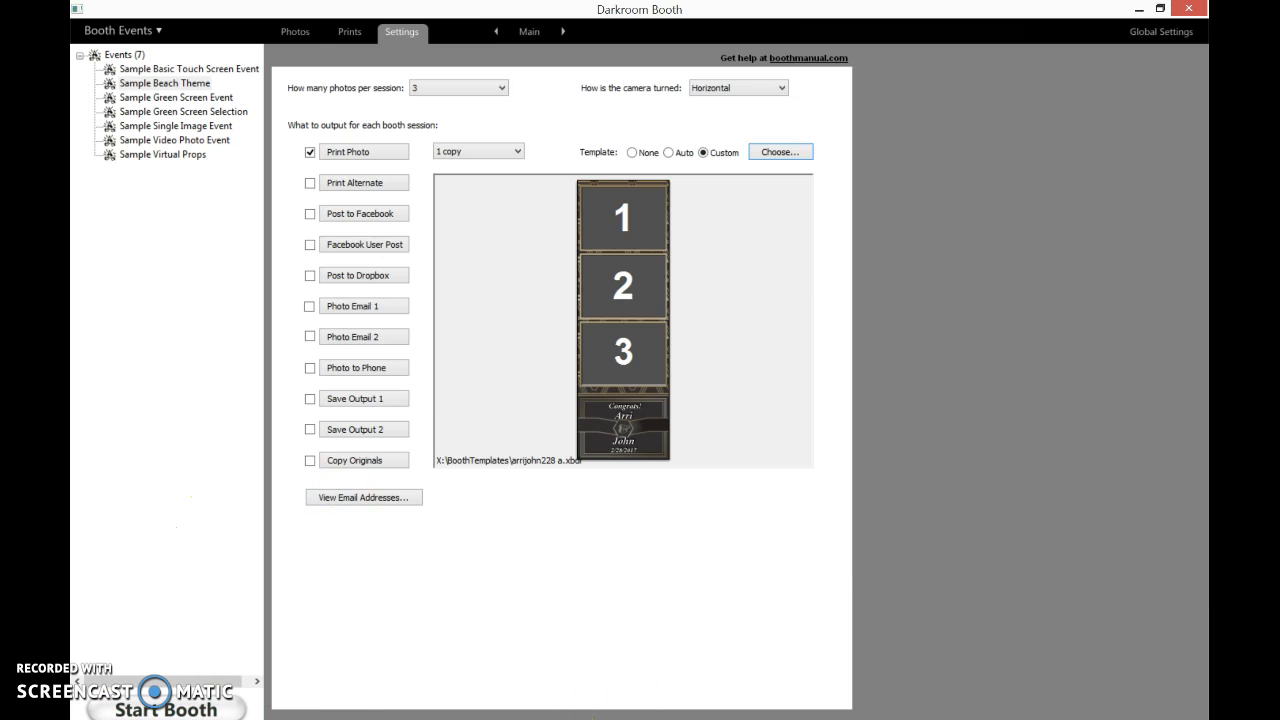
pyautogui.moveTo(660, 719)
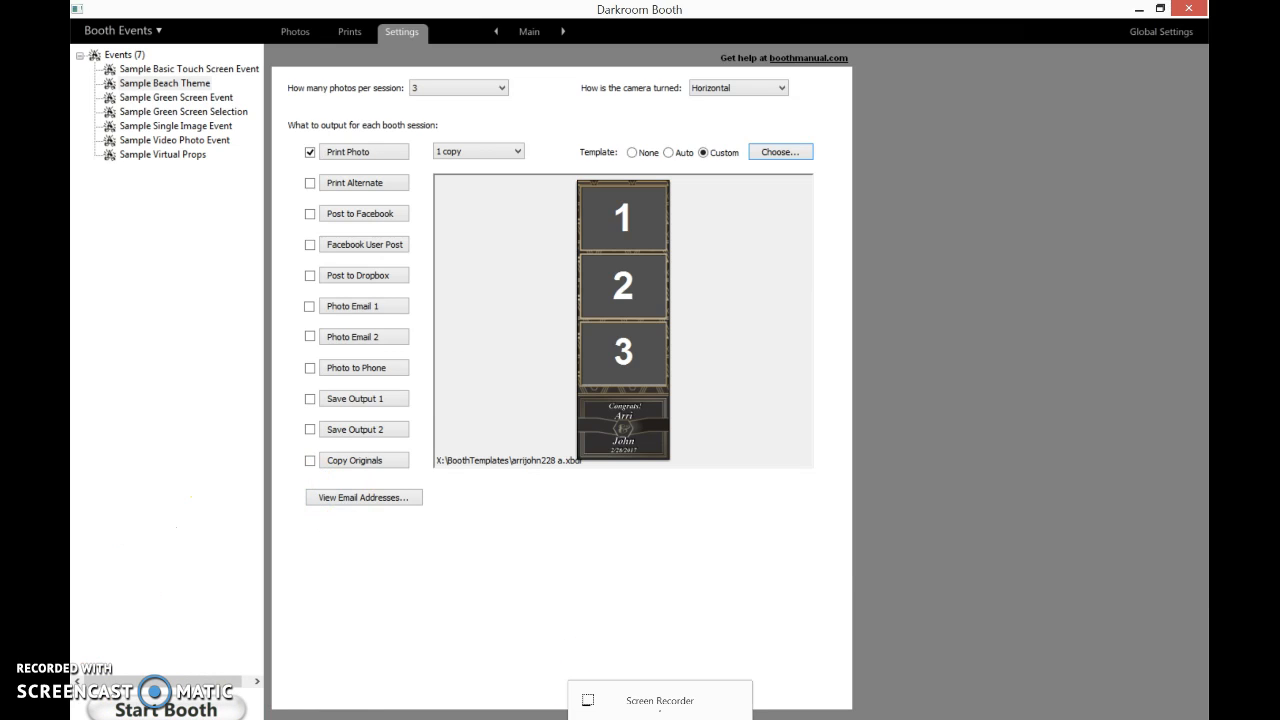